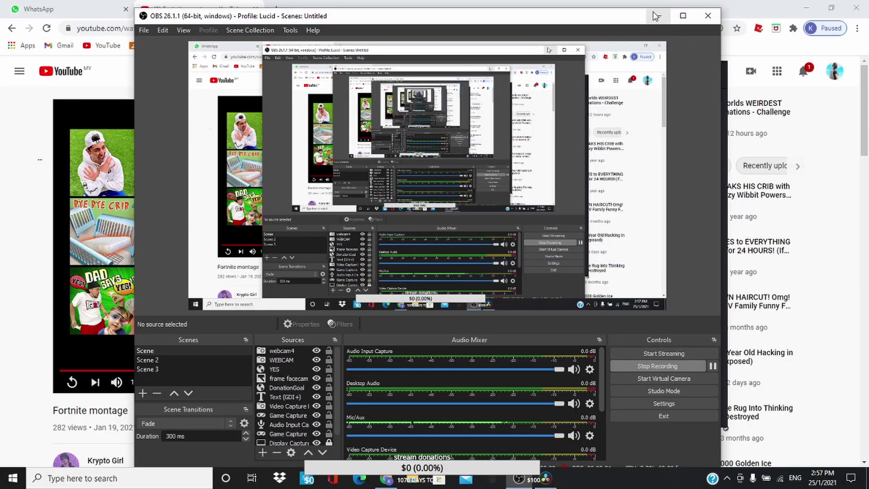
Create a new empty DaVinci Resolve project named 'edit tutorial'
left_click(655, 17)
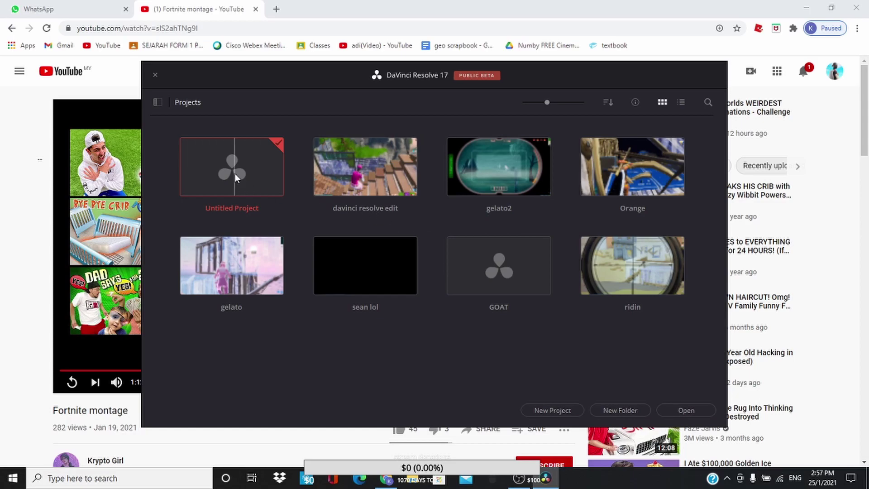
left_click(568, 411)
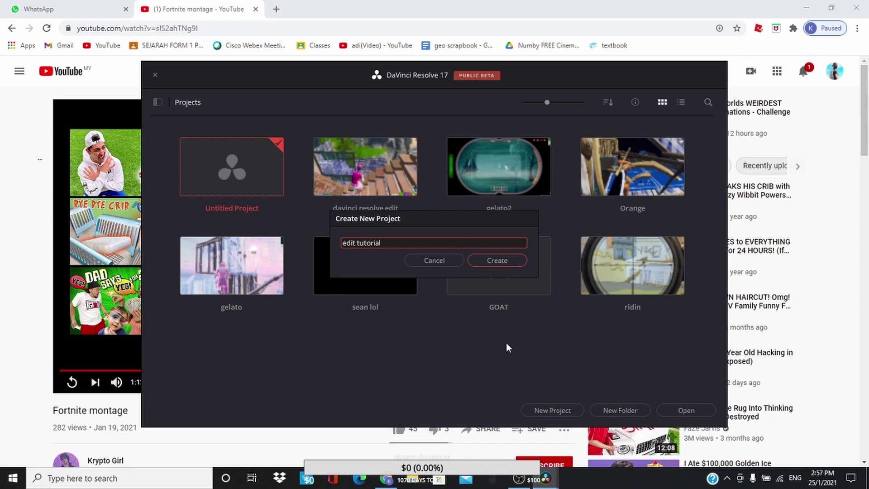
left_click(497, 259)
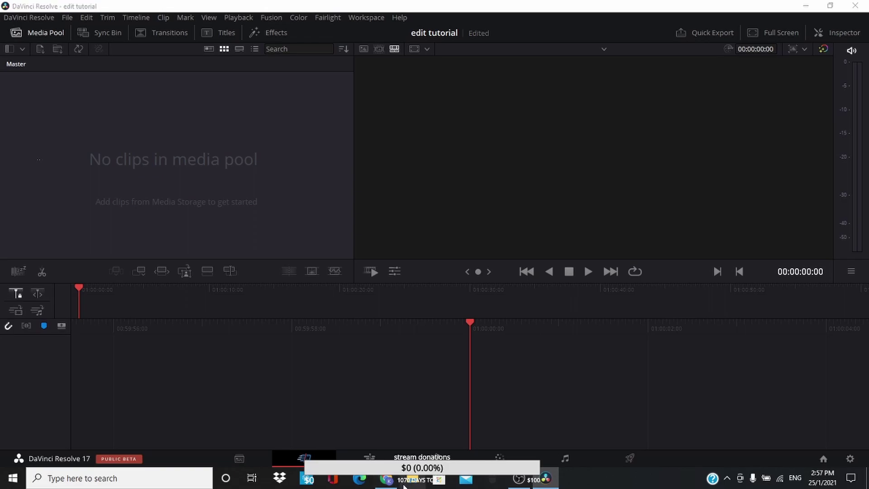
In File Explorer, open the Fortnite videos folder and play recent file 3
left_click(404, 484)
left_click(585, 364)
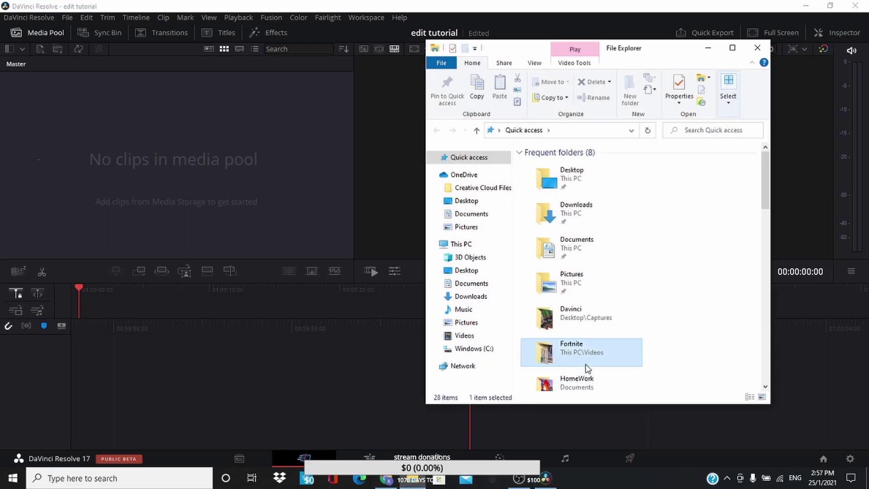
scroll(586, 358, "down", 4)
double_click(586, 315)
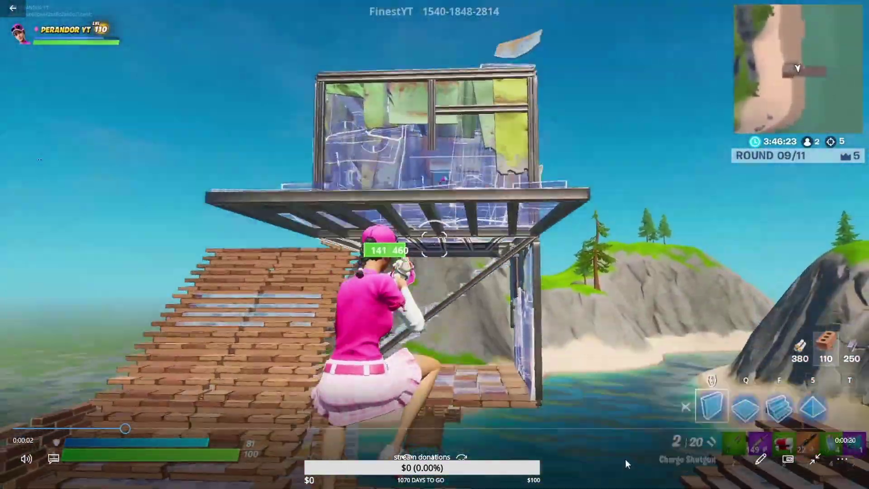
Preview clip 3 in Photos, jumping to about 0:16 and back to 0:11, then close it
left_click(625, 429)
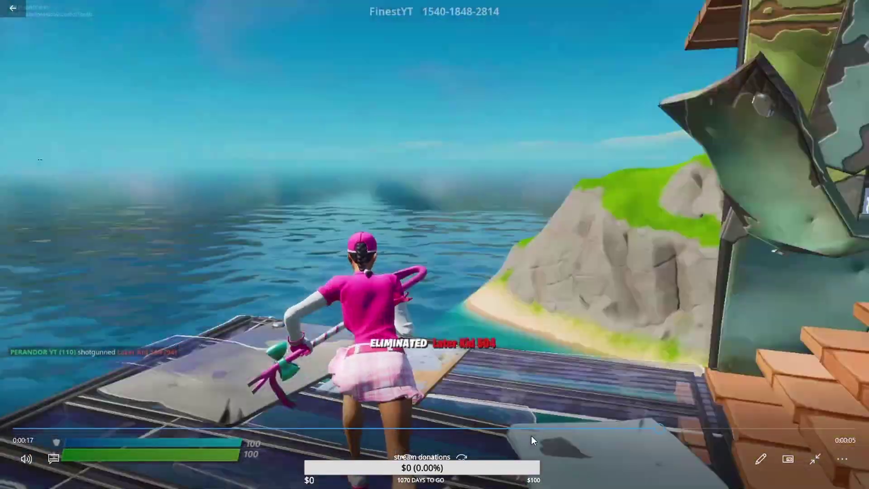
left_click(440, 426)
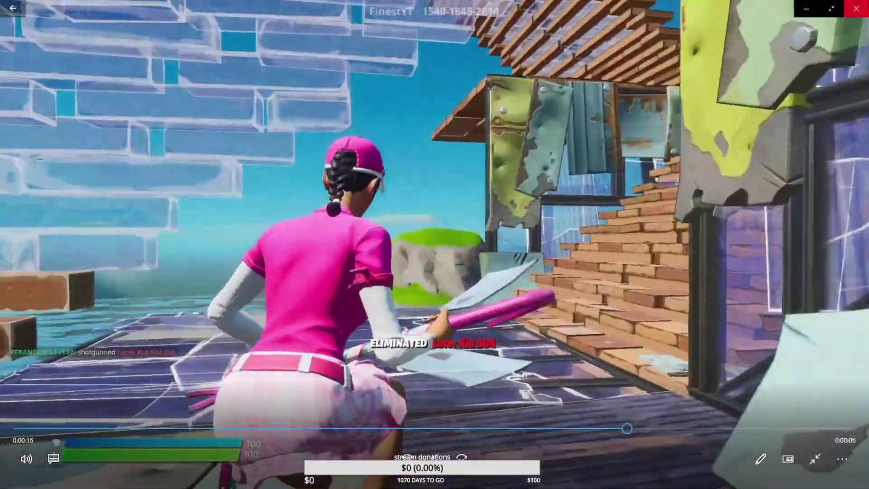
left_click(857, 6)
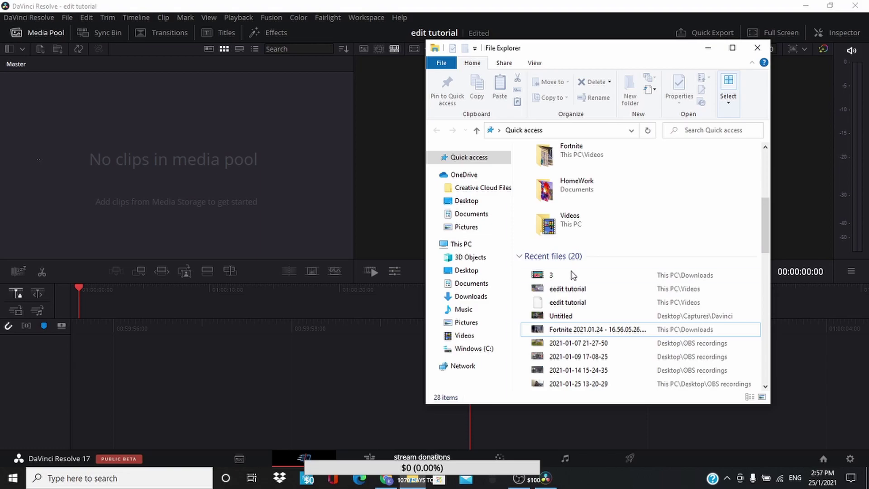
Add 3.mp4 to the media pool, matching the project frame rate, plus the Rarin – Stone Cold MP3 from Downloads
left_click_drag(573, 275, 140, 156)
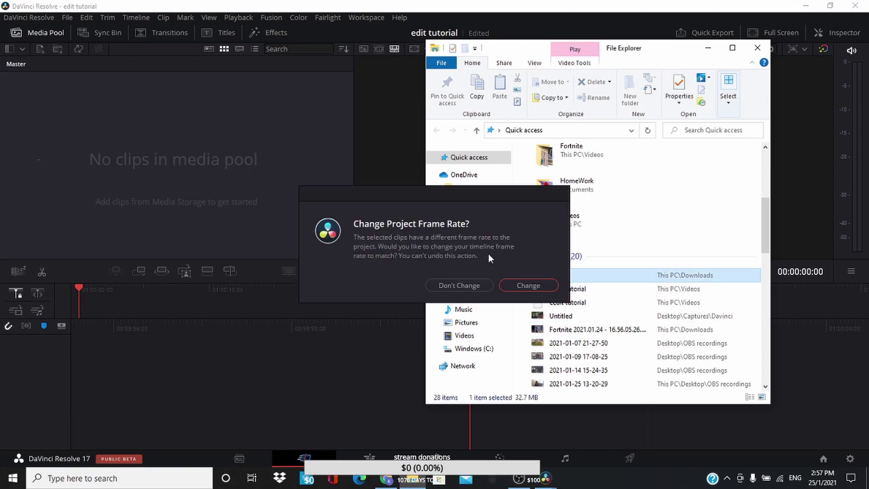
left_click(525, 283)
scroll(589, 267, "up", 3)
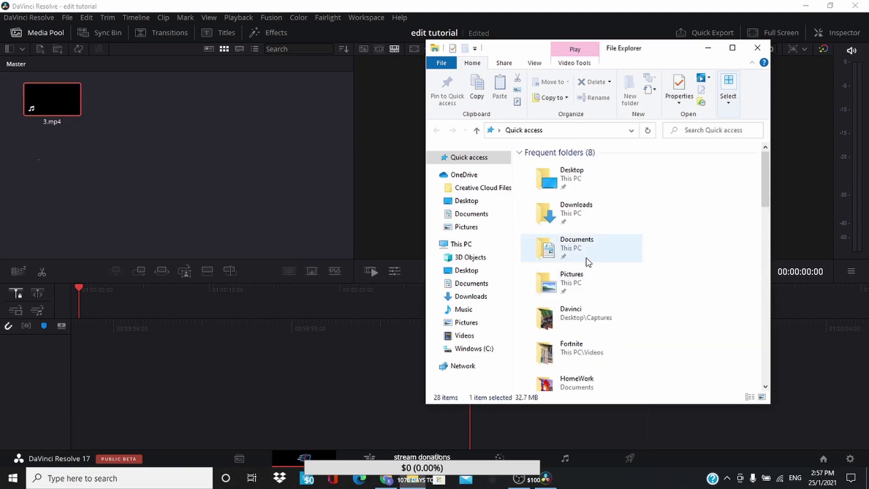
double_click(578, 212)
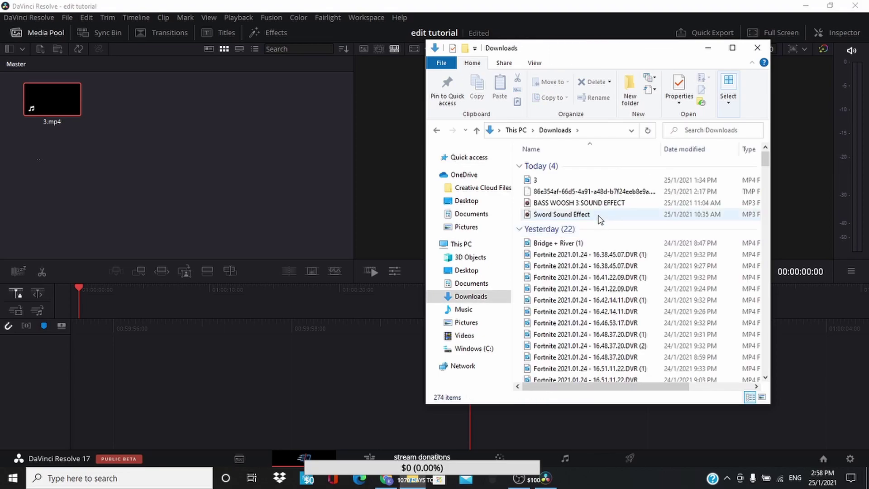
scroll(599, 219, "down", 10)
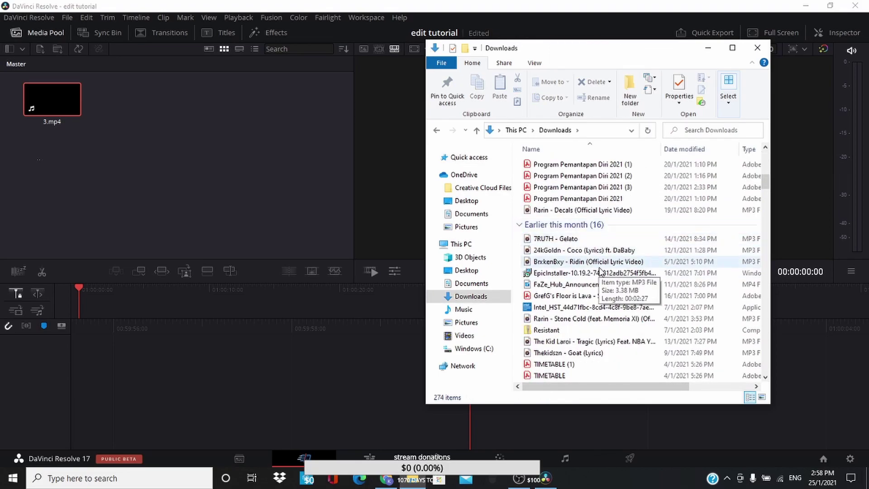
scroll(601, 273, "down", 2)
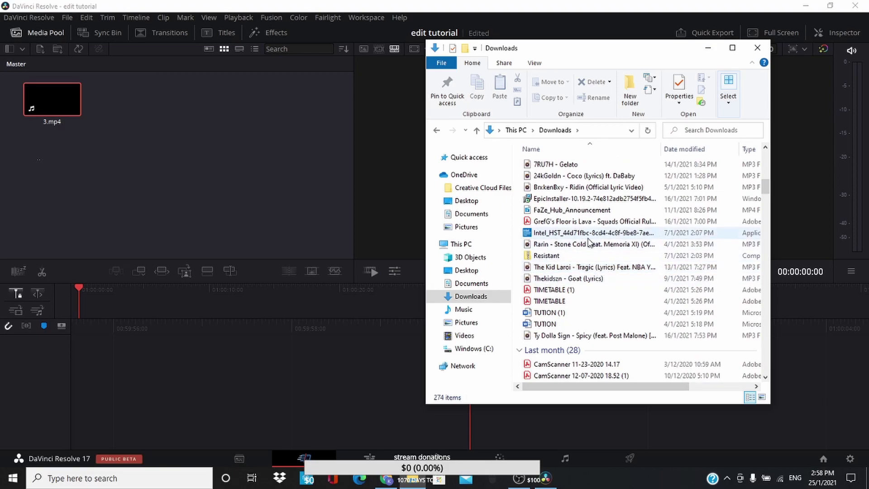
left_click_drag(588, 249, 158, 135)
Place 3.mp4 on a new timeline's video track and the Rarin song on audio track A1
left_click_drag(30, 95, 109, 224)
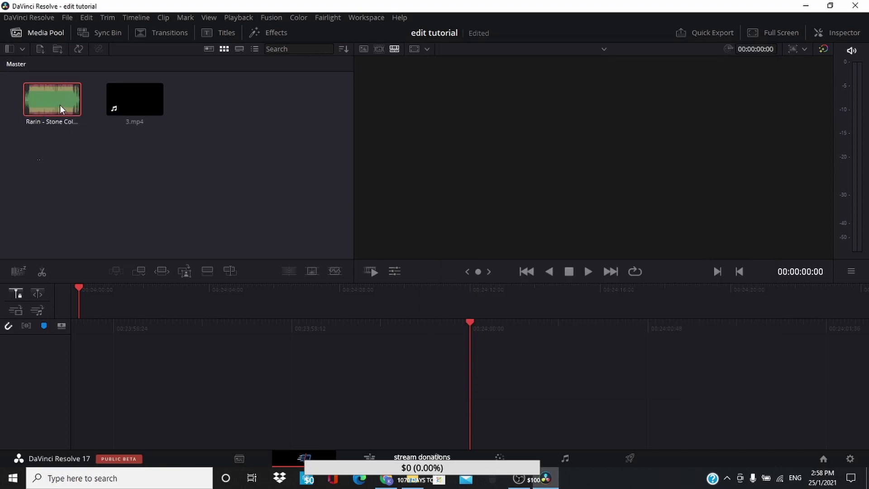
left_click_drag(143, 178, 110, 326)
left_click_drag(55, 101, 81, 321)
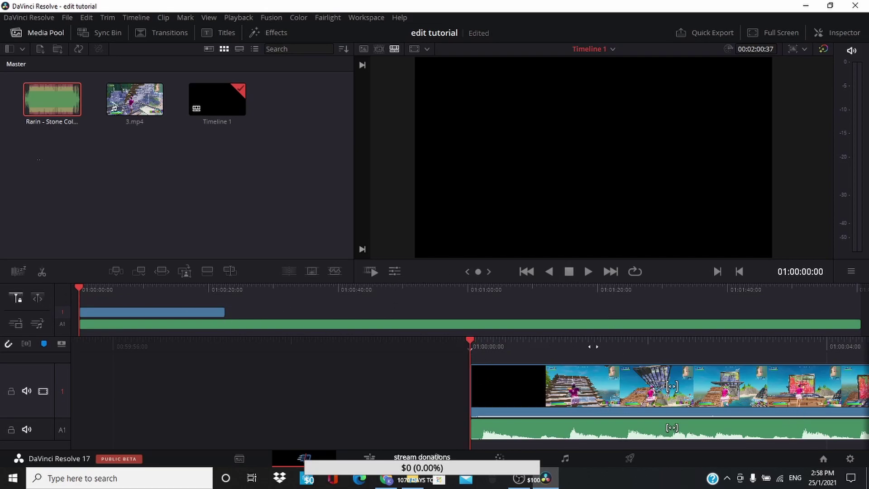
Play the timeline and stop at 01:00:10:29 with the music clip selected
key("space")
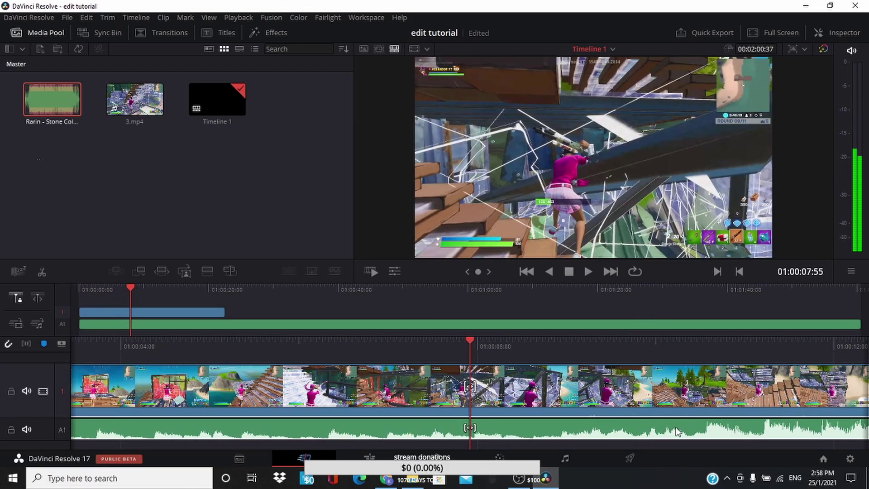
left_click(706, 435)
left_click(589, 273)
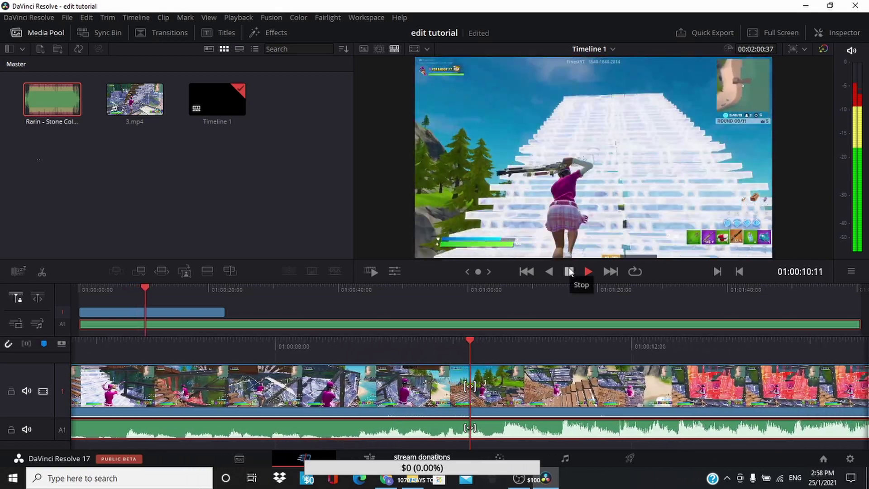
left_click(569, 270)
Split the music clip at 01:00:10:29, then park the playhead at 01:00:15:38
right_click(479, 428)
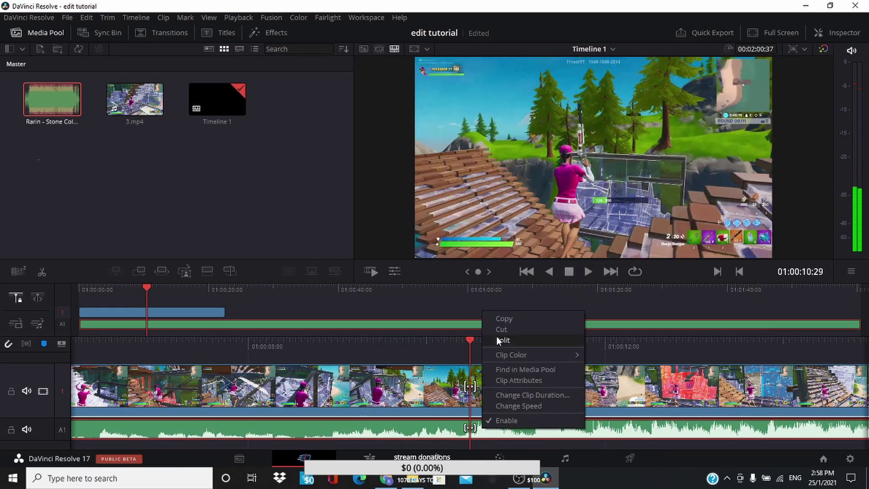
left_click(496, 339)
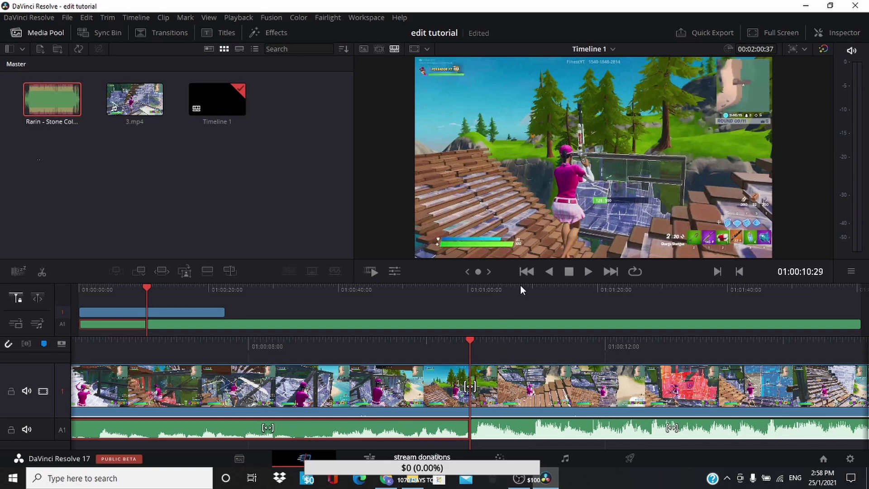
left_click_drag(153, 288, 174, 290)
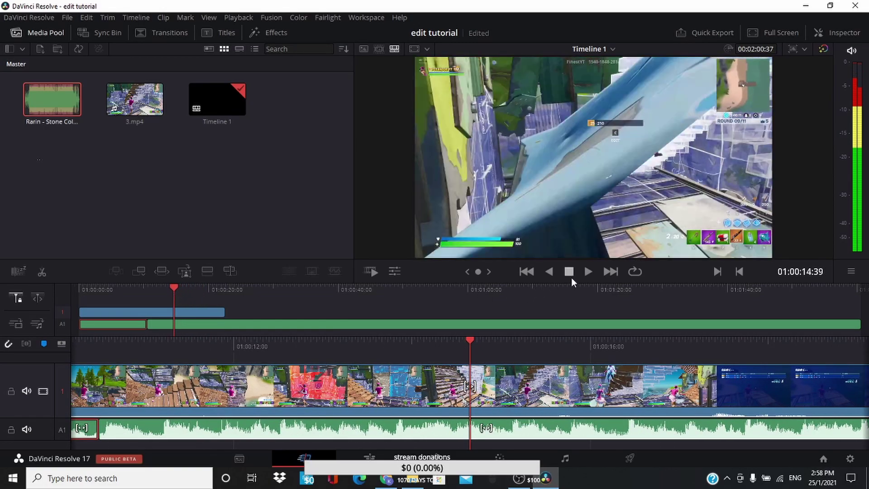
key("space")
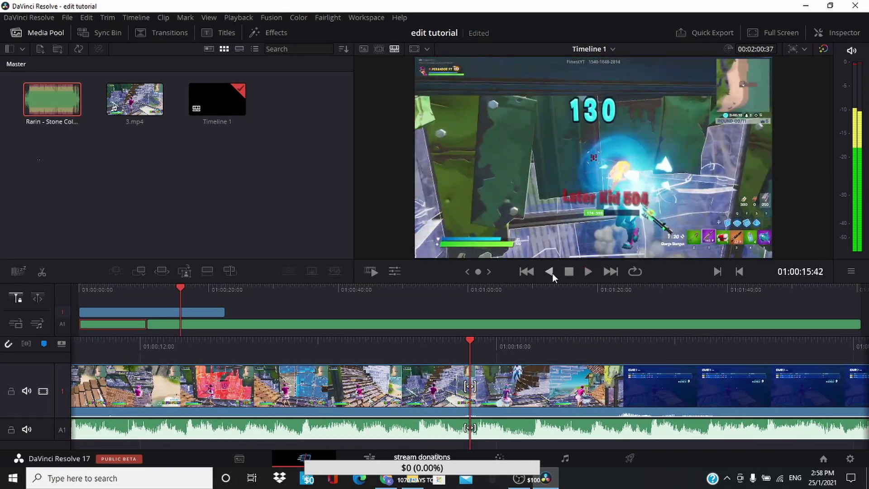
left_click(551, 272)
left_click(584, 273)
left_click(571, 271)
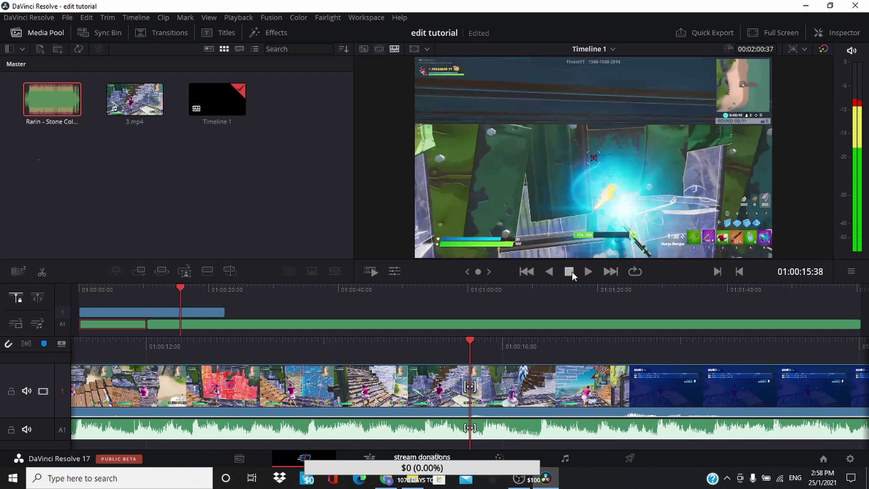
Split the gameplay clip at 01:00:15:38 and cut out the footage before it
right_click(490, 379)
left_click(513, 277)
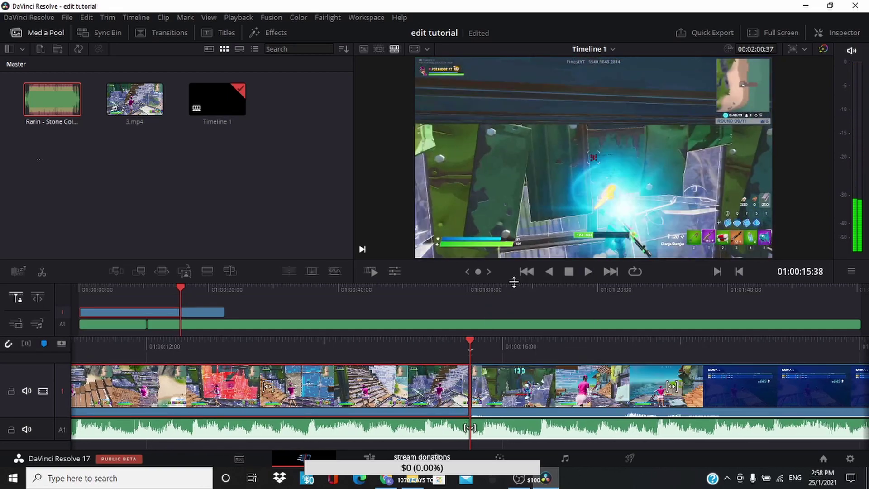
right_click(443, 381)
left_click(463, 270)
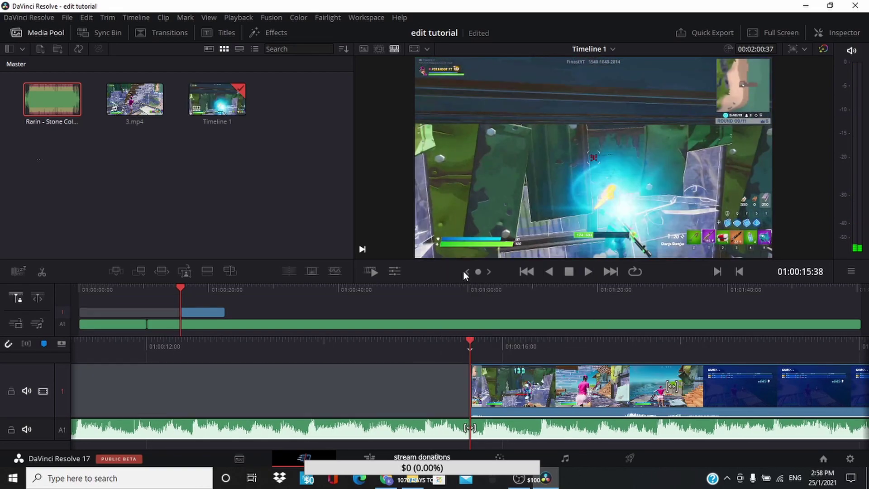
left_click(271, 381)
Delete the empty gap and extend the gameplay clip's start to close it
key("Delete")
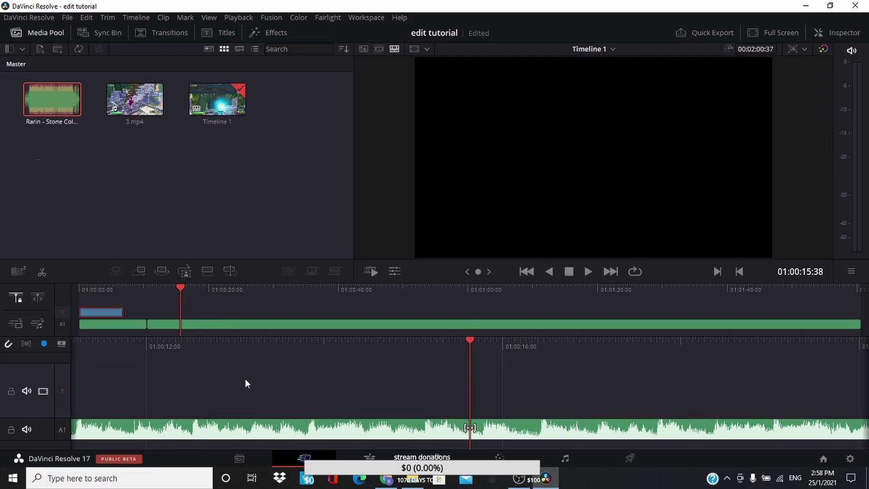
left_click_drag(184, 280, 128, 300)
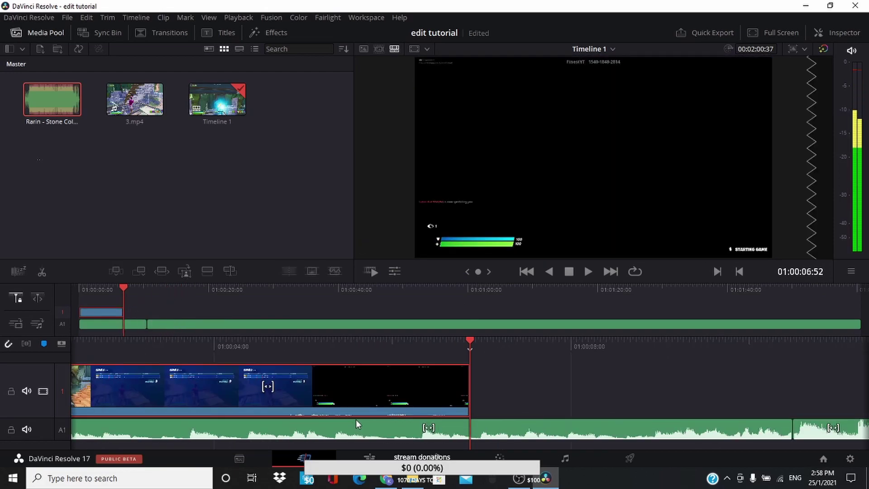
left_click_drag(235, 381, 783, 389)
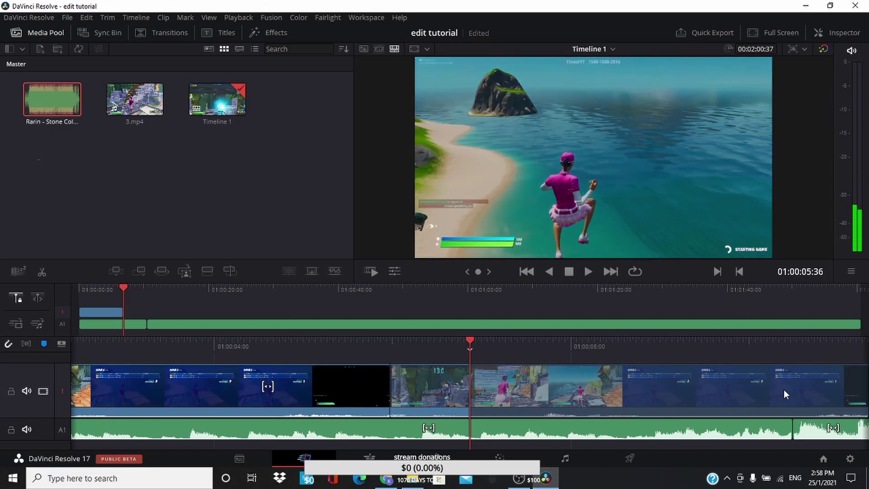
left_click_drag(847, 380, 672, 397)
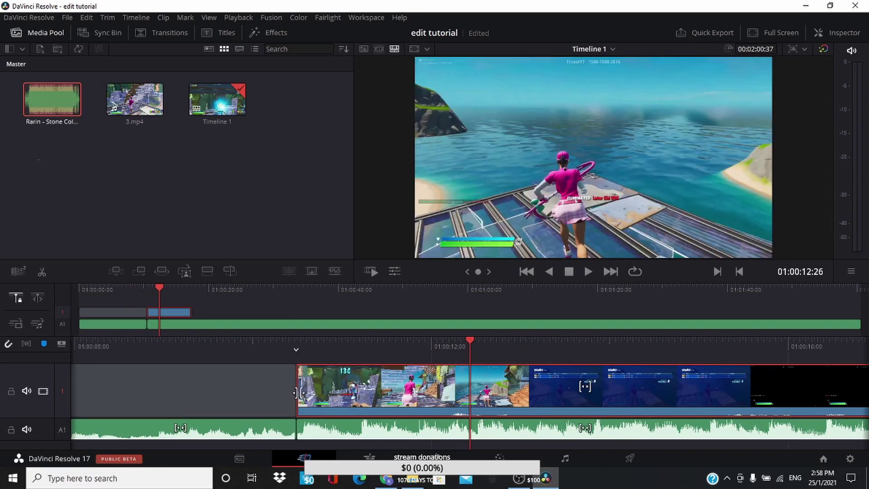
left_click_drag(292, 391, 66, 392)
Play back the edited section and stop at 01:00:12:09
left_click_drag(96, 305, 147, 303)
left_click(587, 273)
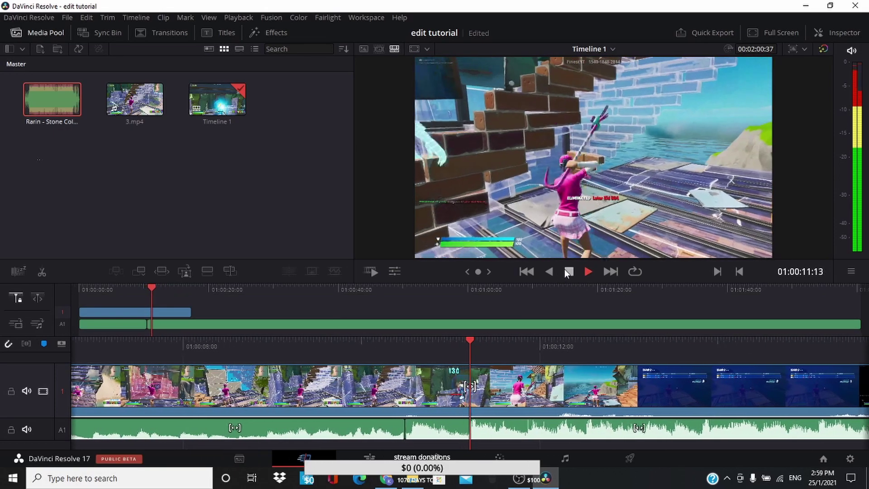
left_click(563, 269)
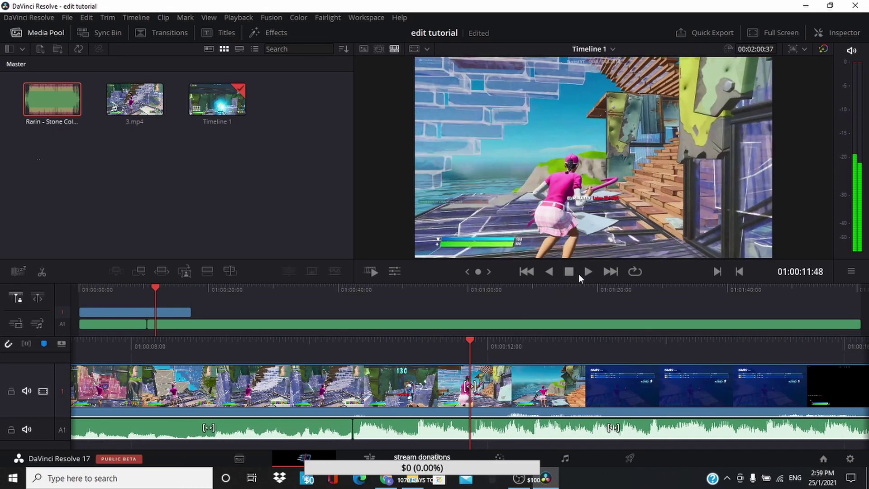
left_click(579, 273)
left_click(577, 274)
Split the video and music at 01:00:12:09 and cut everything after it
right_click(506, 403)
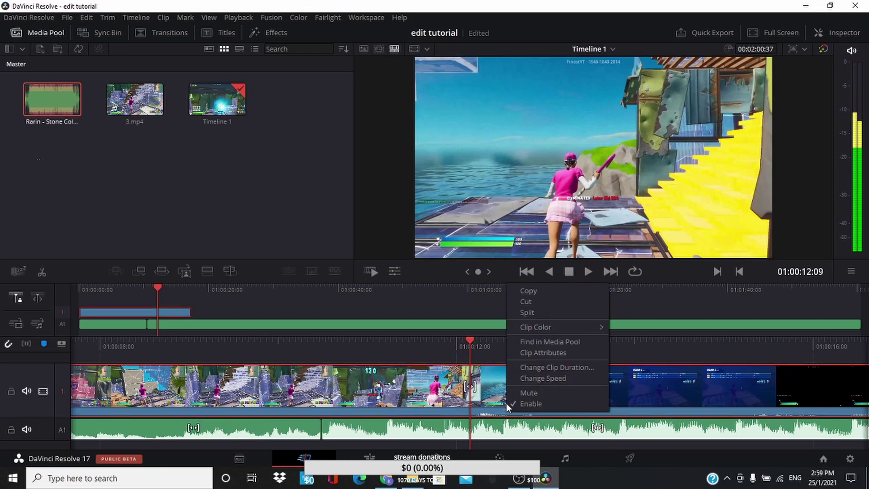
left_click(540, 316)
right_click(553, 382)
left_click(577, 276)
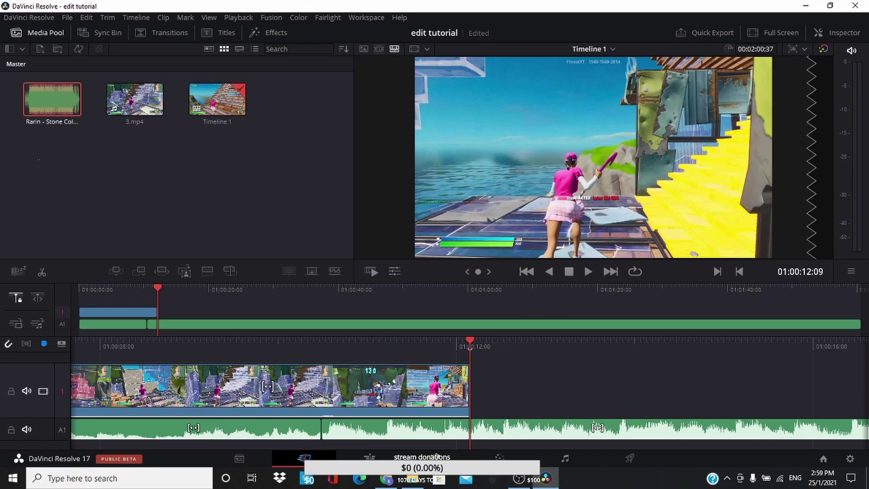
right_click(502, 426)
left_click(544, 340)
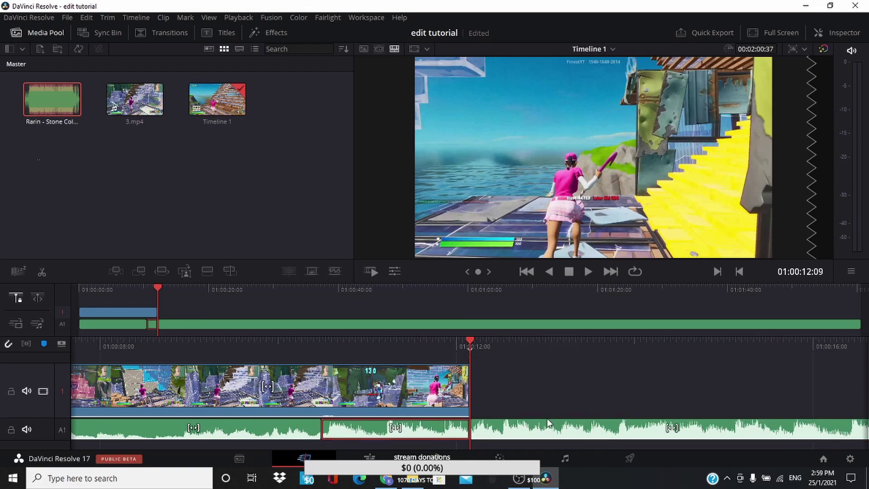
right_click(550, 423)
left_click(567, 319)
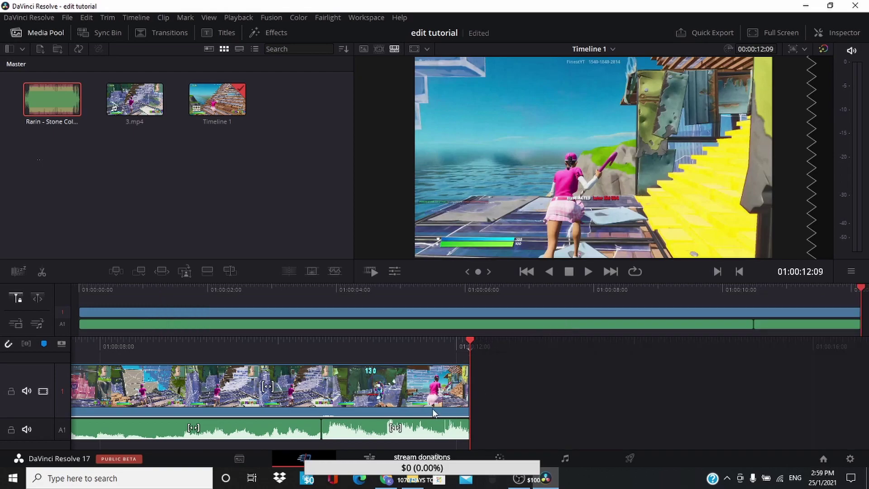
left_click_drag(859, 290, 572, 290)
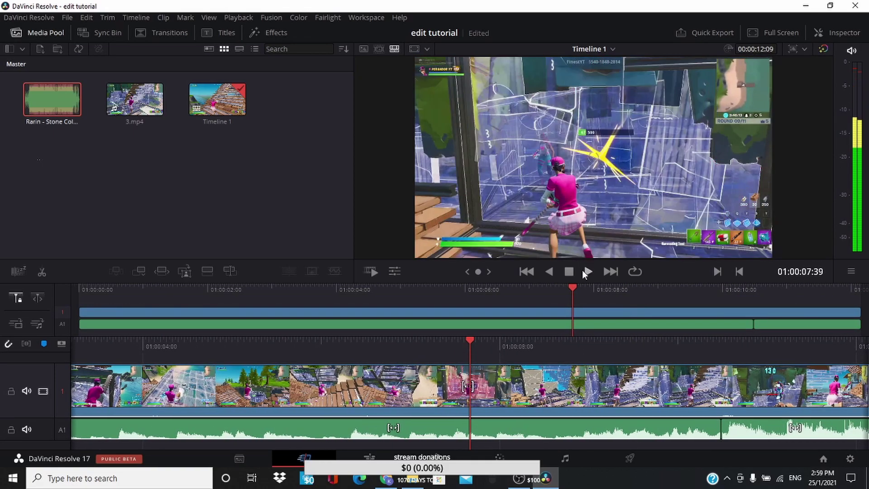
left_click(527, 271)
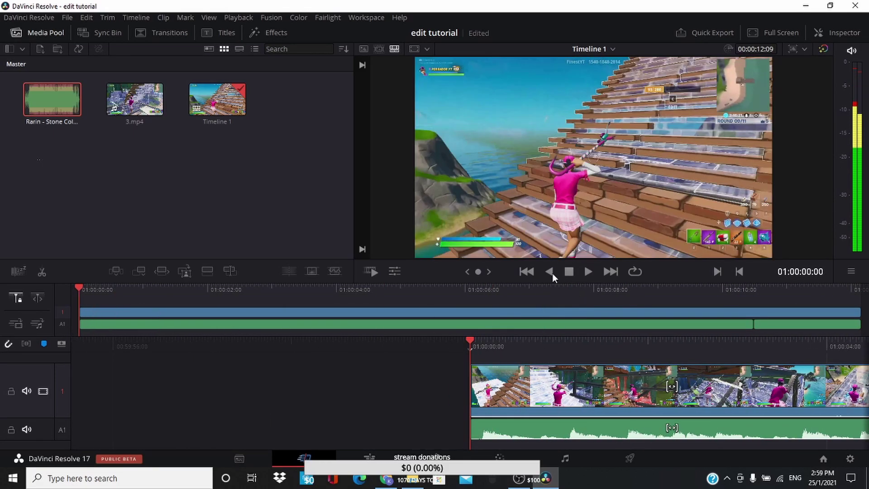
left_click(585, 271)
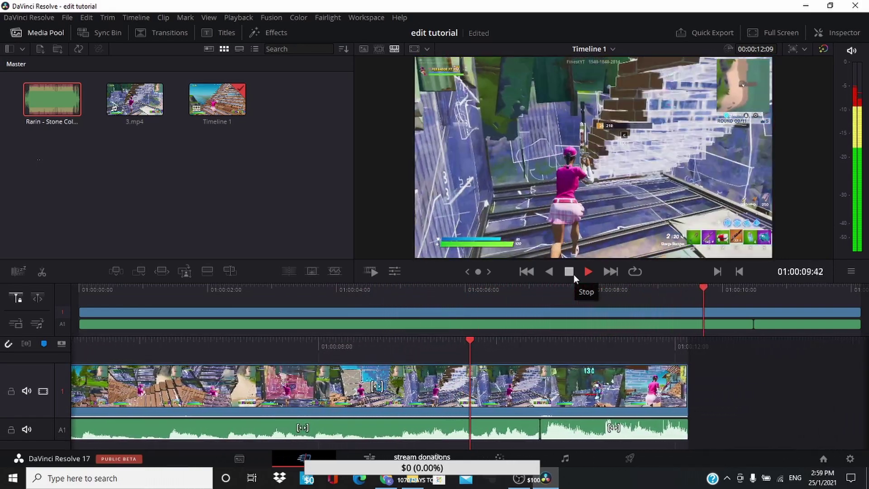
left_click(568, 271)
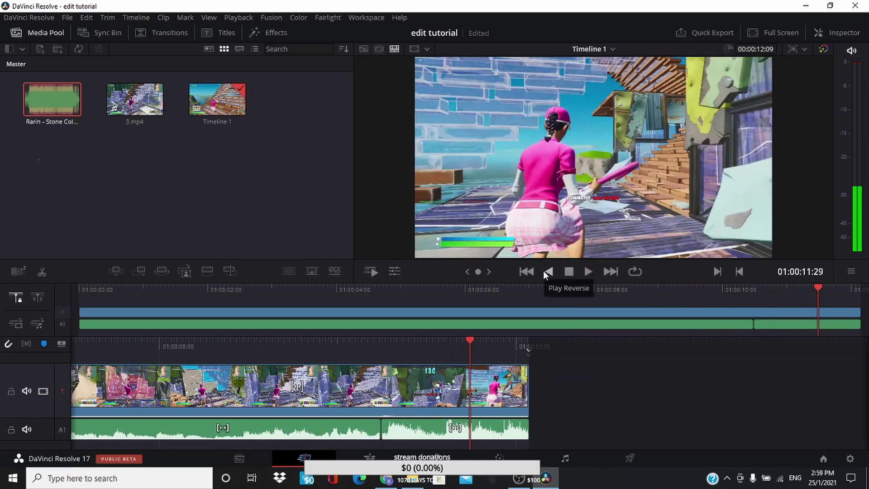
key("Left")
left_click_drag(534, 348, 848, 360)
left_click_drag(526, 292, 463, 289)
right_click(480, 392)
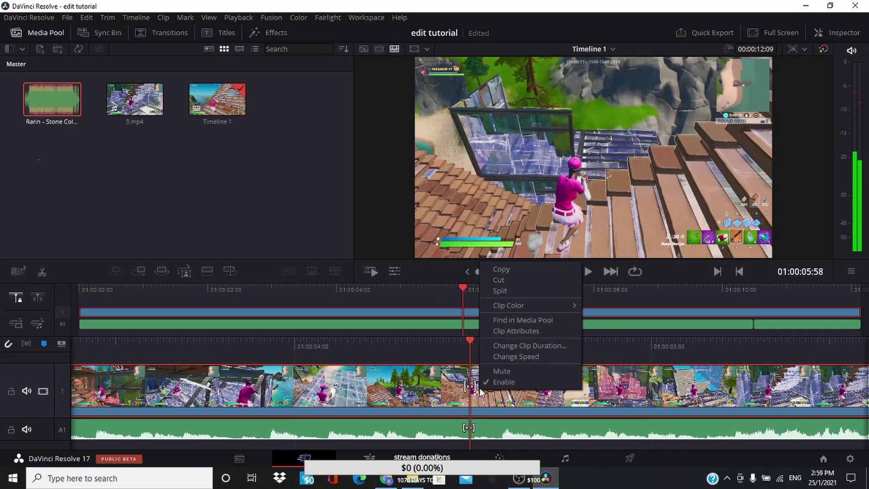
Split video and music at 01:00:05:58 and cut both parts before it
left_click(507, 292)
left_click(482, 426)
right_click(482, 426)
left_click(502, 337)
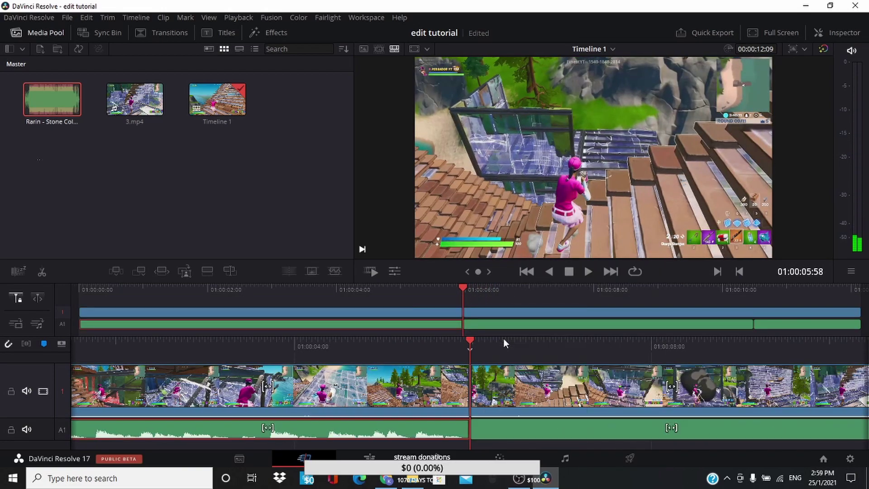
right_click(452, 424)
left_click(470, 324)
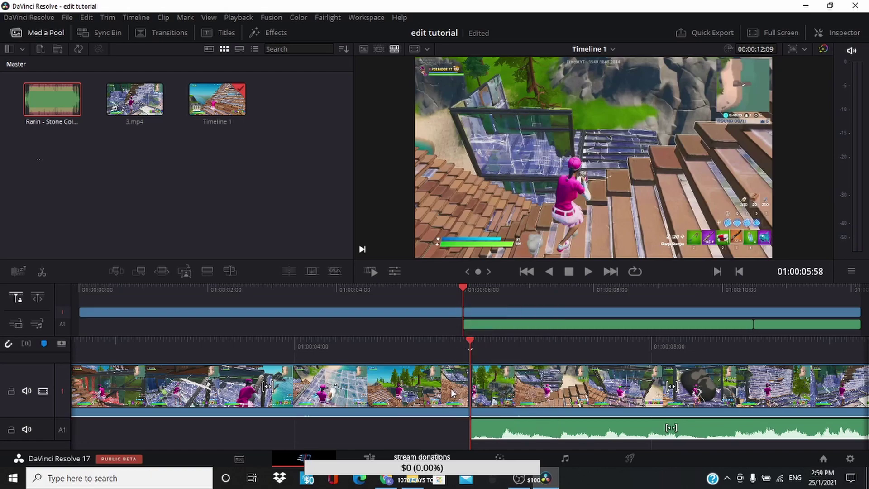
right_click(453, 380)
left_click(470, 276)
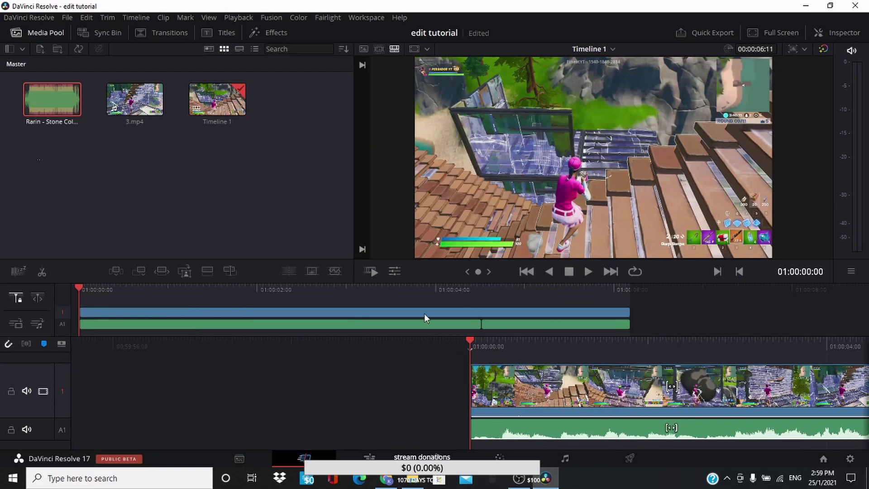
Play the shortened montage and split the gameplay at 01:00:04:31
left_click(584, 272)
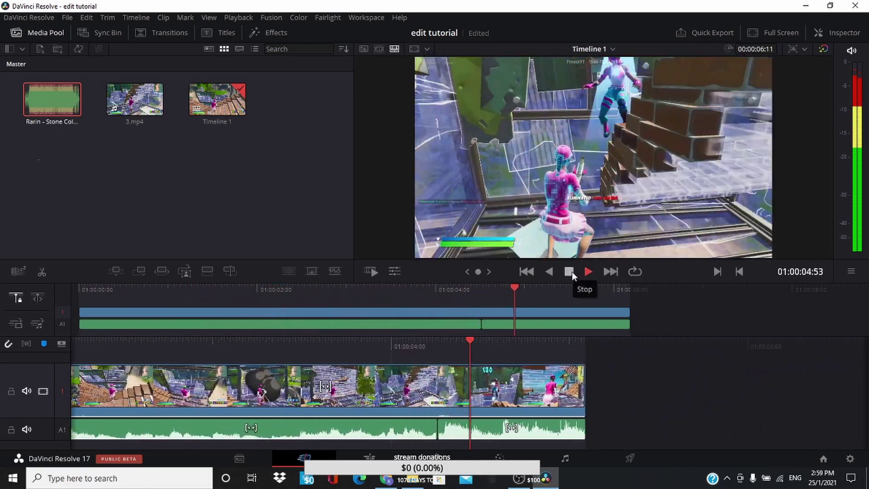
left_click(570, 272)
left_click_drag(528, 289, 495, 291)
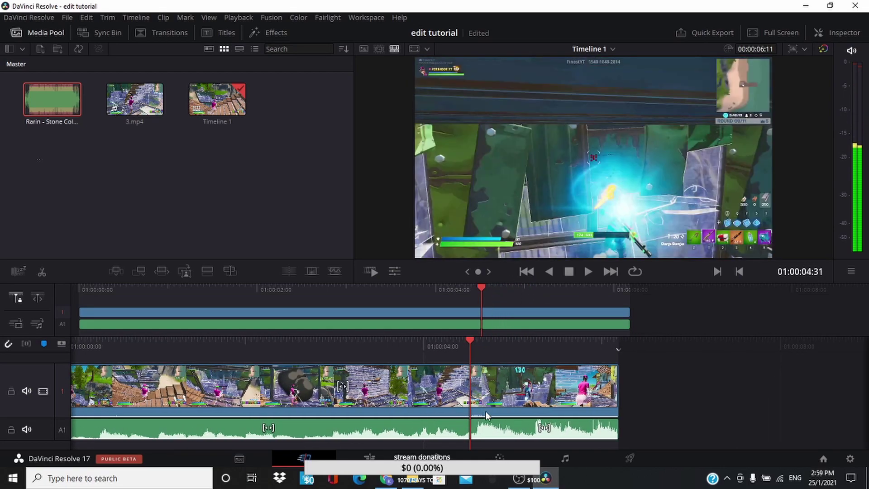
left_click(586, 271)
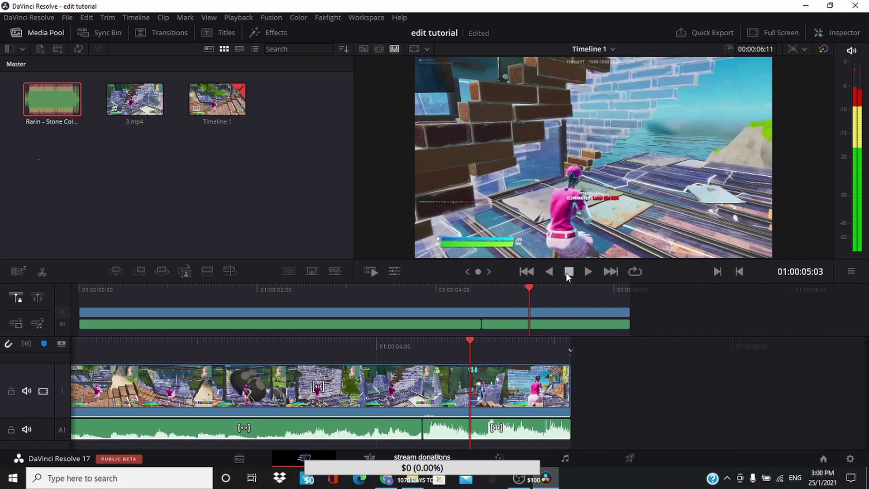
left_click(527, 273)
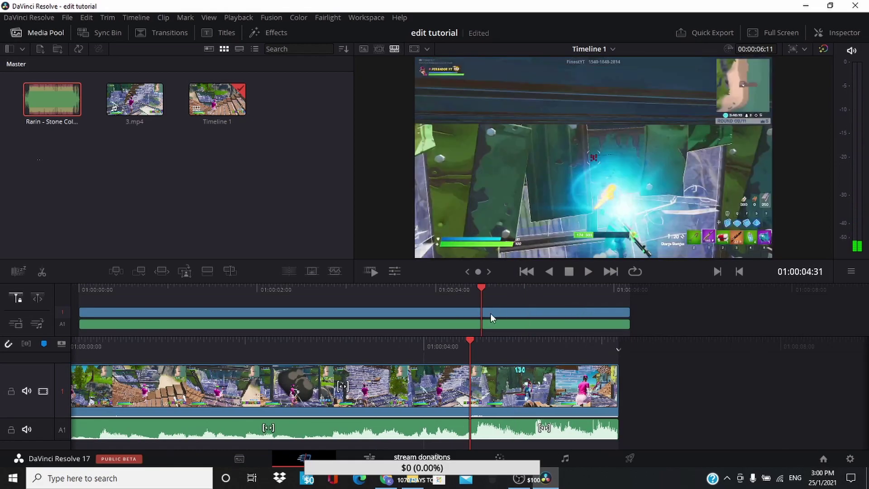
right_click(473, 386)
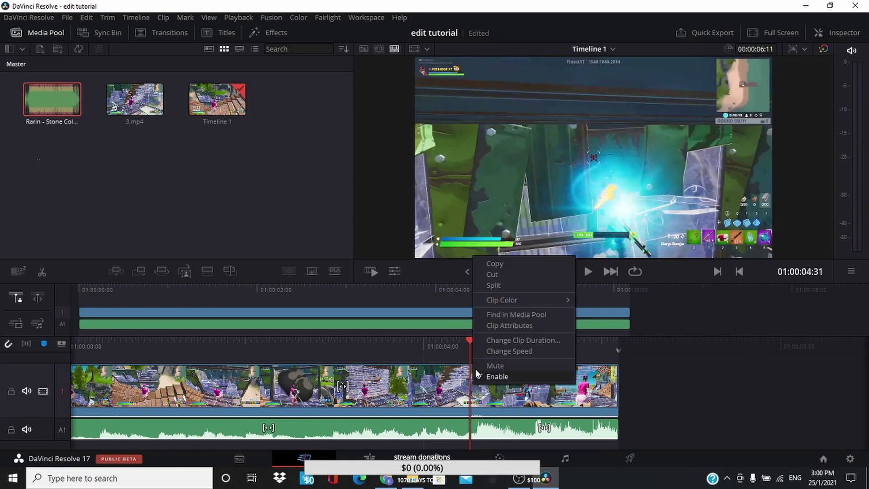
left_click(501, 287)
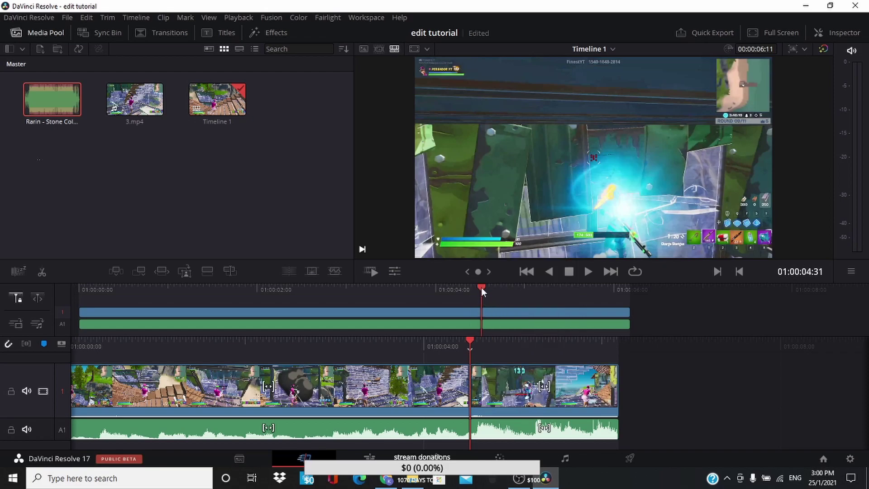
Split the first gameplay piece again at 01:00:03:47
left_click_drag(481, 286, 418, 298)
right_click(502, 391)
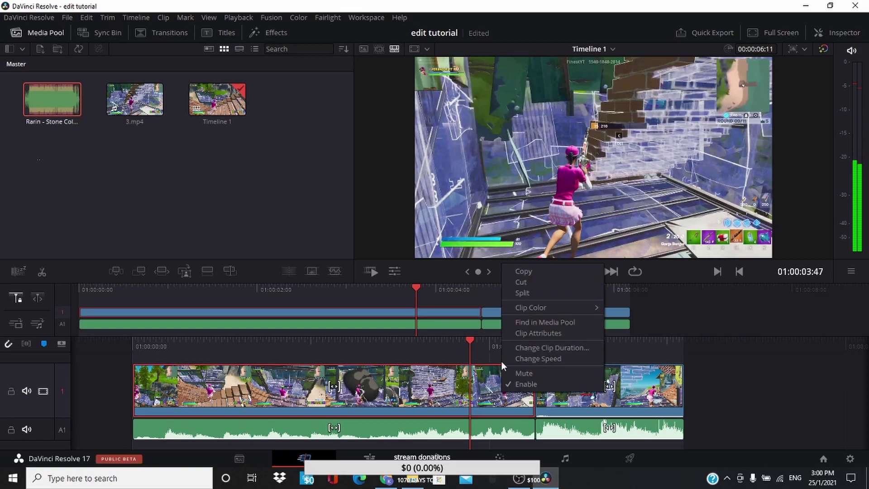
left_click(525, 293)
right_click(476, 388)
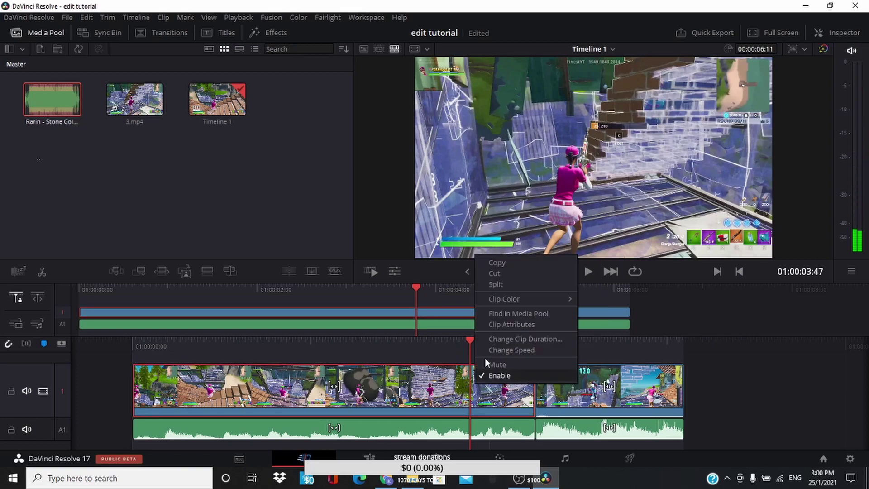
left_click(505, 284)
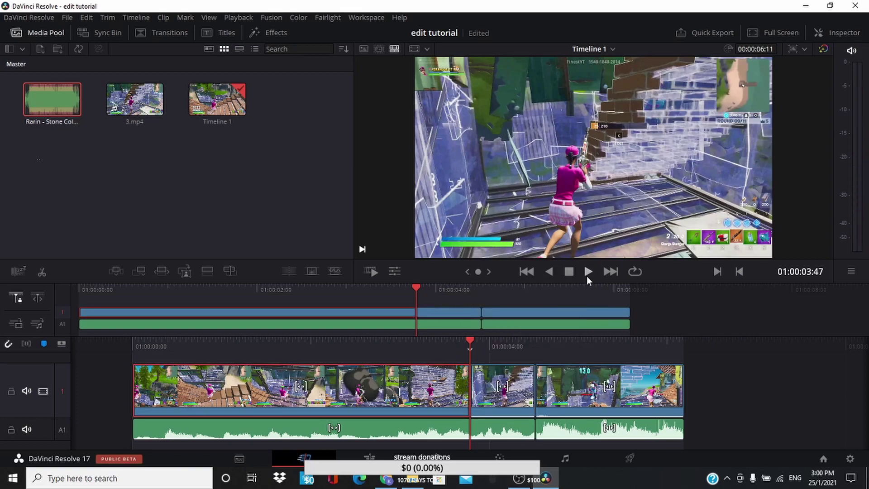
Review the cut back and forth, then split the second clip around 01:00:04:06
left_click(570, 271)
left_click(549, 271)
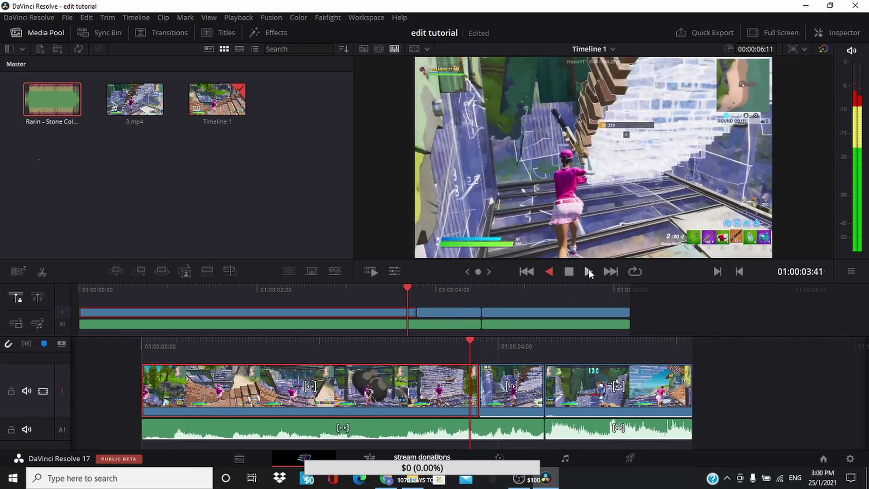
left_click(588, 270)
left_click(571, 271)
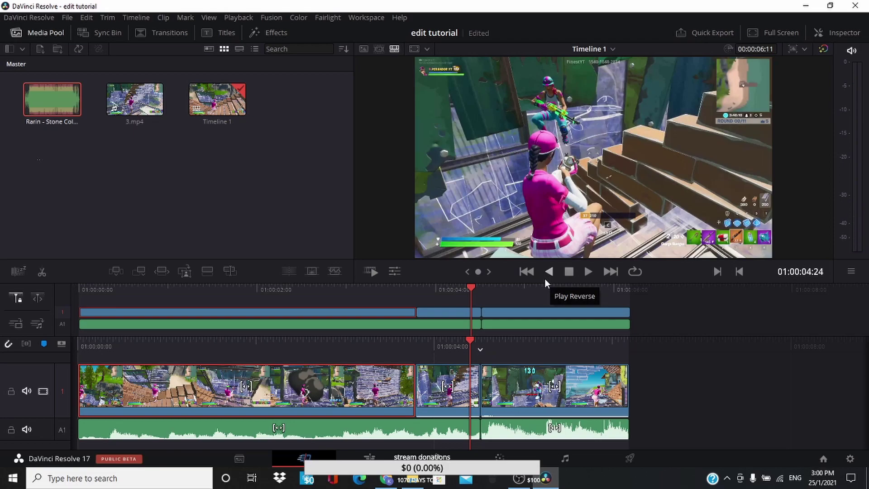
left_click(545, 276)
left_click(569, 273)
left_click(584, 273)
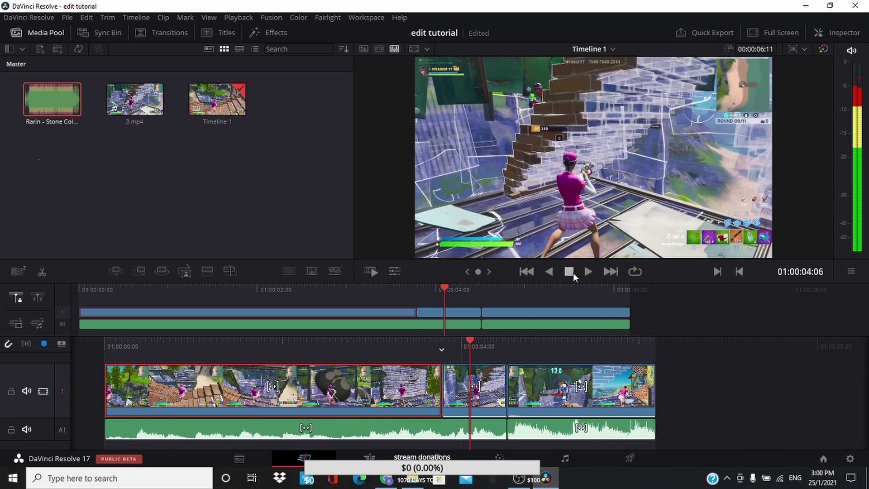
right_click(477, 401)
left_click(501, 302)
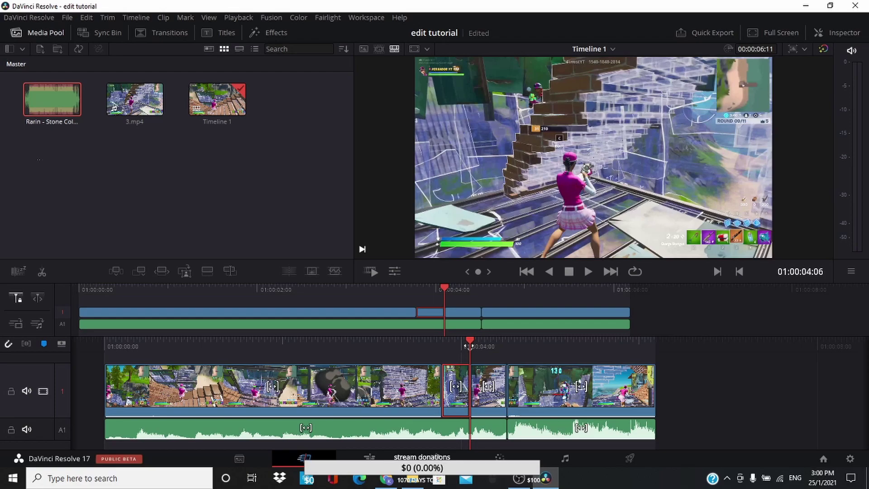
right_click(461, 408)
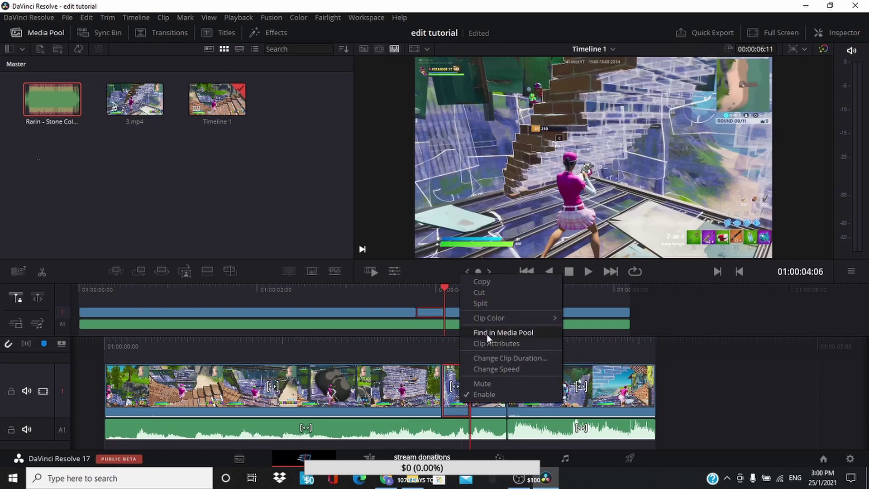
Retime the short middle piece to 0.75 speed and the neighbouring piece to 1.99
left_click(493, 369)
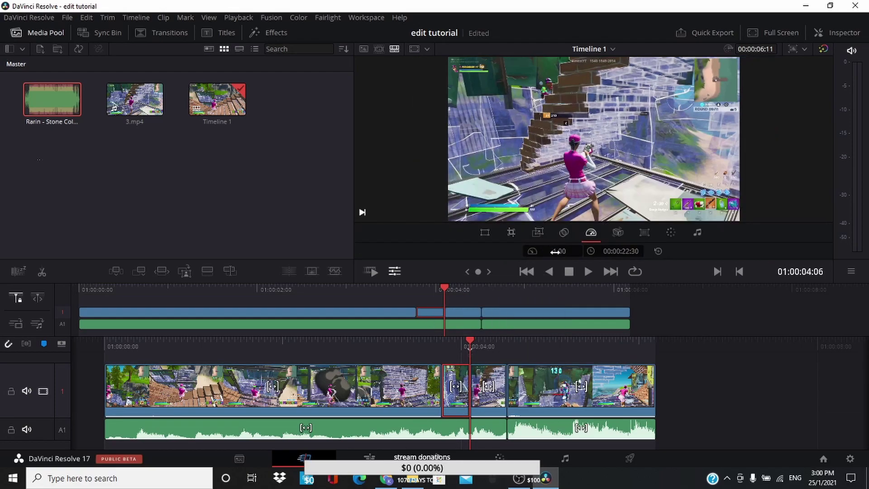
mouse_move(555, 251)
left_mouse_down()
mouse_move(539, 252)
mouse_move(551, 250)
left_mouse_up()
left_click(479, 397)
right_click(483, 394)
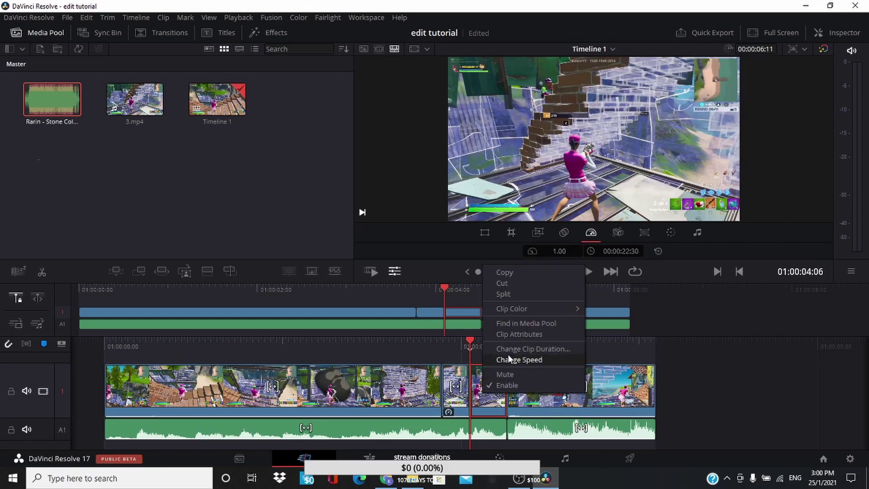
key("Escape")
mouse_move(559, 251)
left_mouse_down()
mouse_move(575, 250)
mouse_move(565, 251)
left_mouse_up()
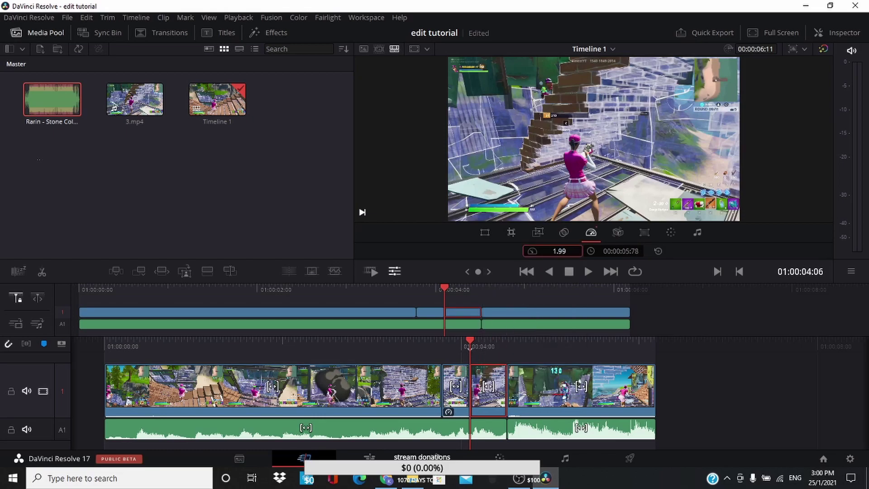
left_click_drag(559, 250, 560, 250)
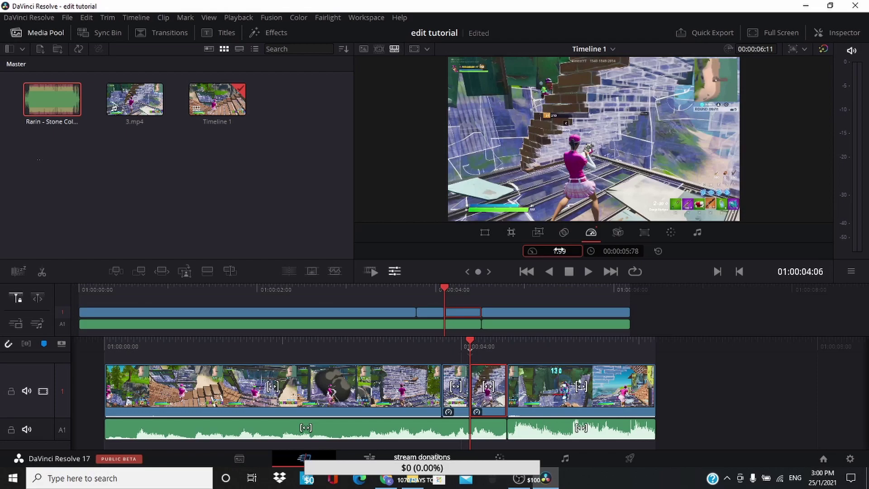
Play the 1.99× section forward and backward to review the edit
left_click(587, 271)
left_click(577, 272)
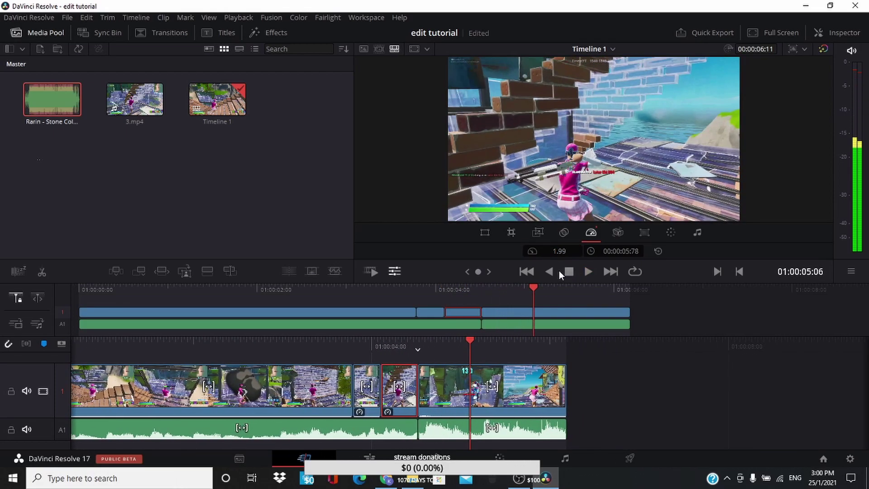
left_click(549, 271)
left_click(589, 271)
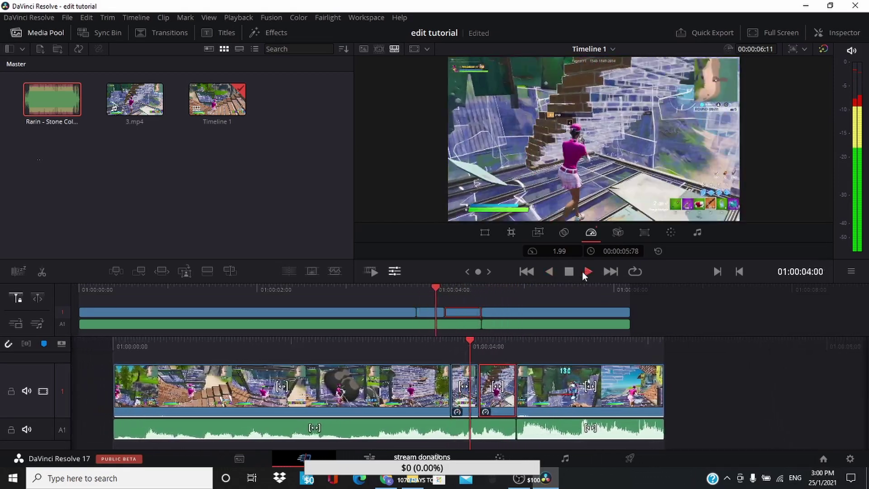
left_click(586, 271)
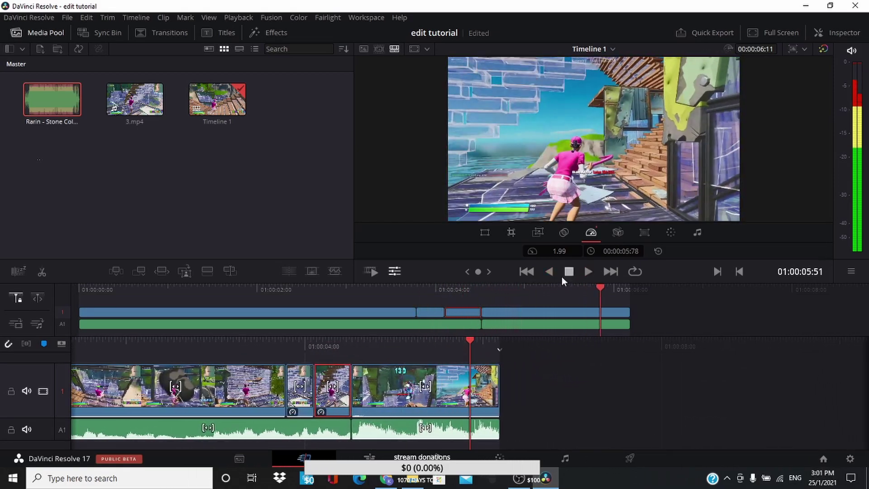
right_click(332, 397)
Cut the sped-up and first clips, extending the next clip back to the timeline start
left_click(355, 288)
key("Delete")
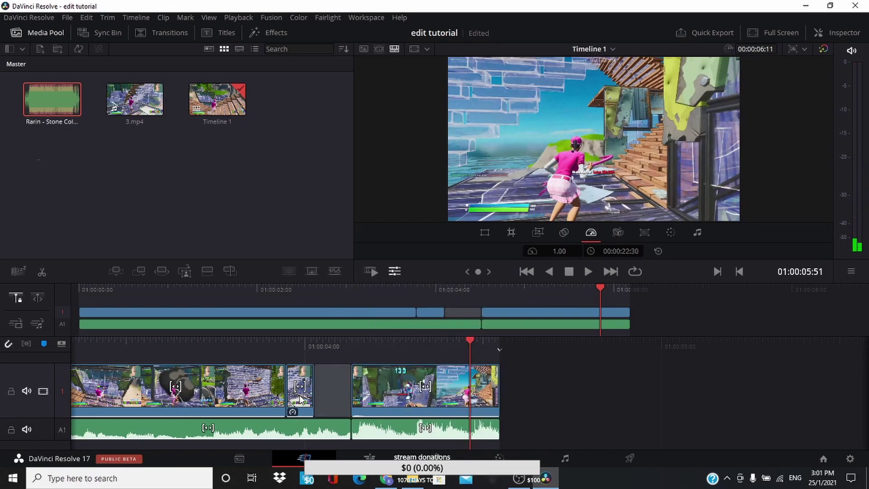
right_click(297, 390)
left_click(332, 286)
right_click(278, 383)
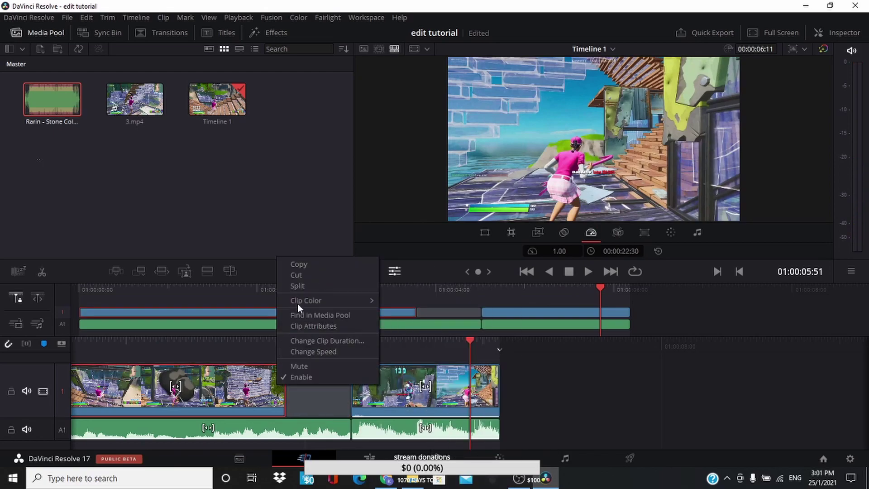
left_click(309, 276)
left_click(349, 396)
left_click_drag(346, 397, 41, 413)
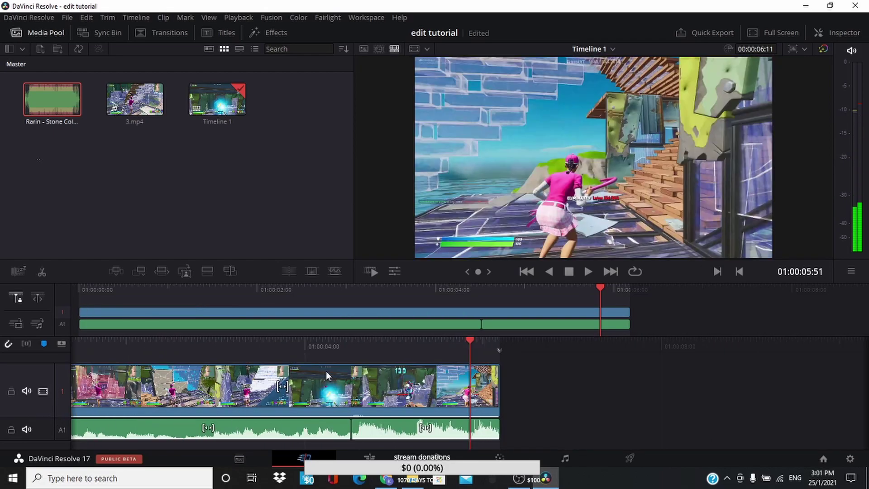
Scrub the edit and place the playhead at 01:00:04:13 as the next cut point
key("j")
key("k")
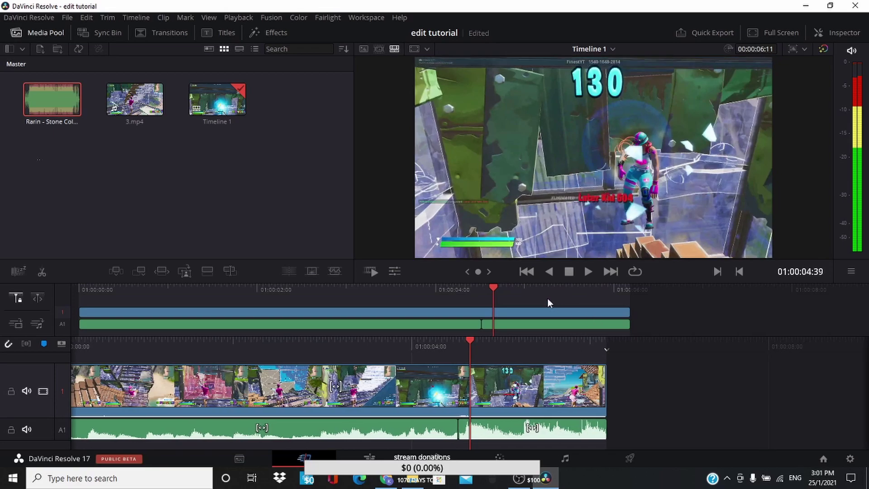
right_click(510, 358)
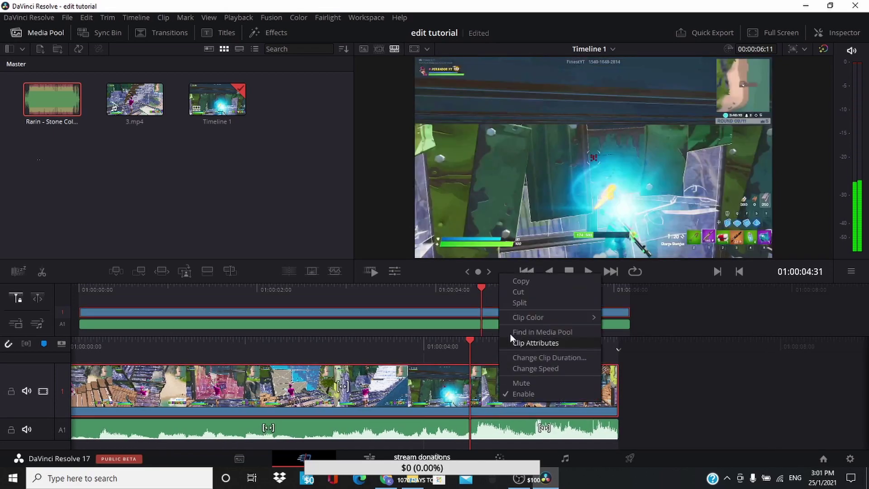
left_click(509, 331)
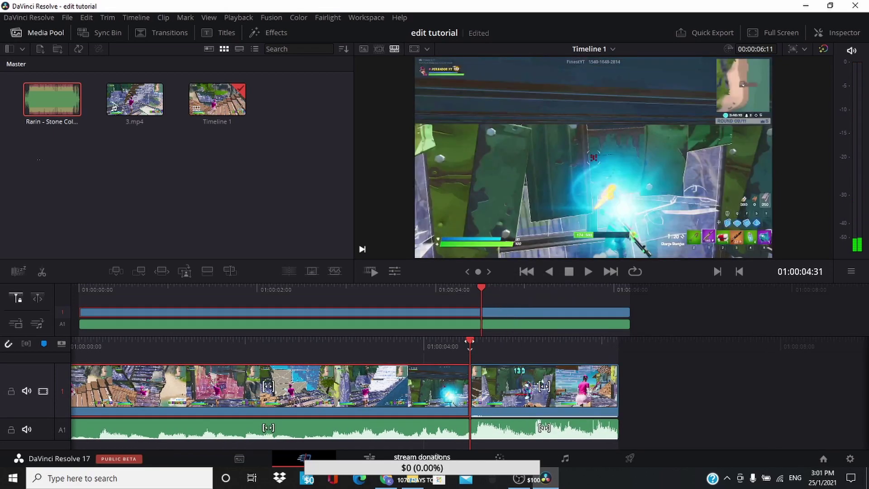
left_click_drag(470, 347, 492, 350)
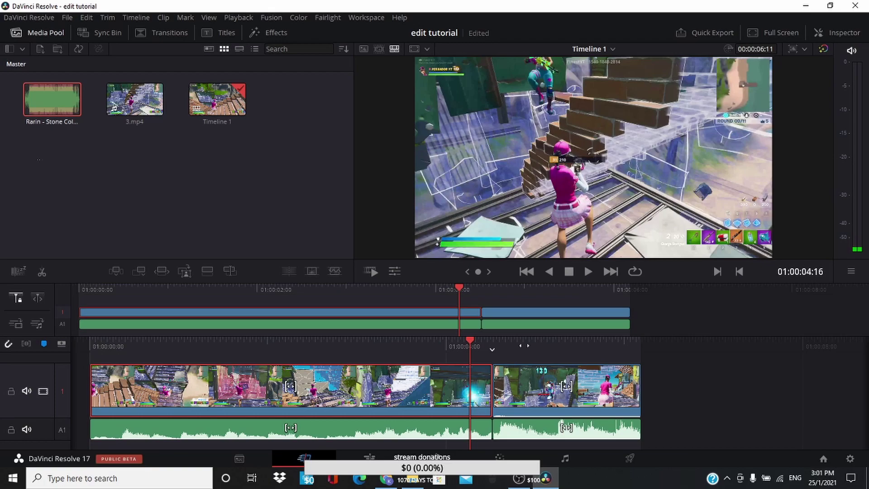
left_click_drag(466, 294, 481, 288)
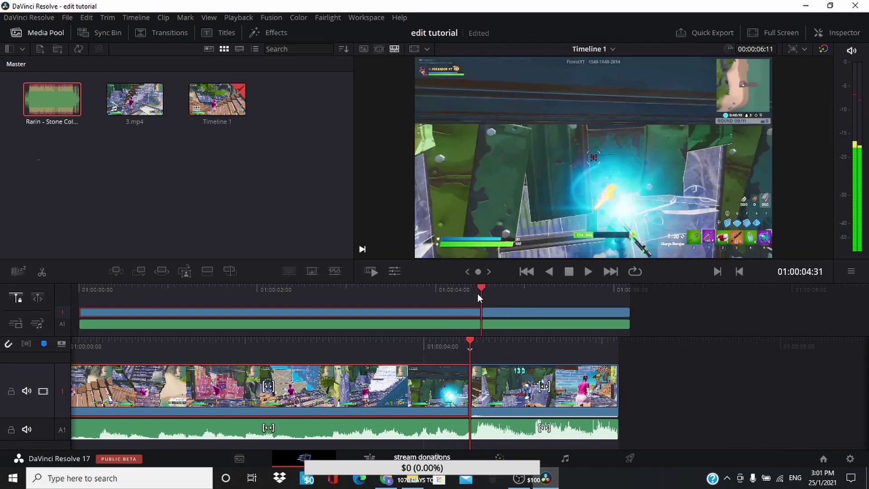
left_click(455, 300)
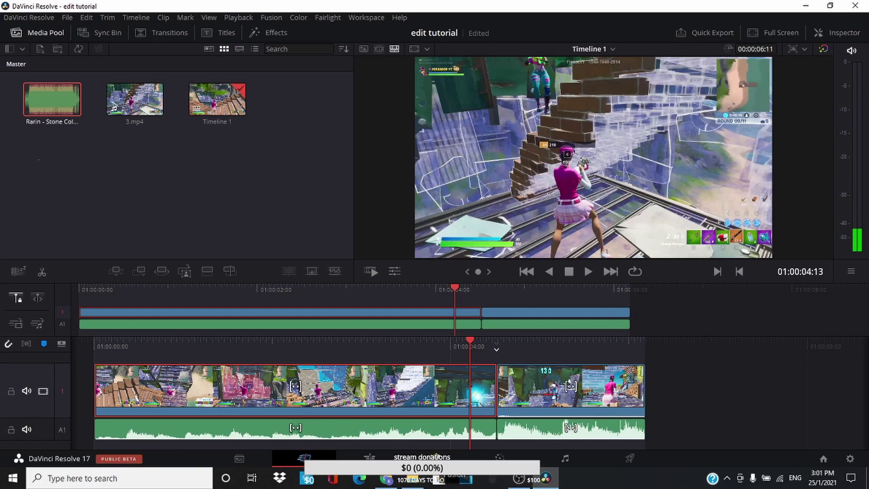
left_click(519, 478)
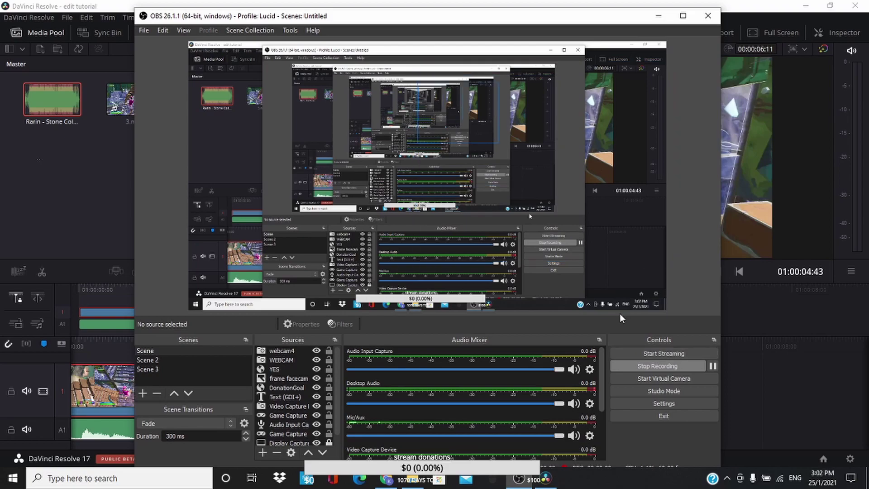
left_click(659, 16)
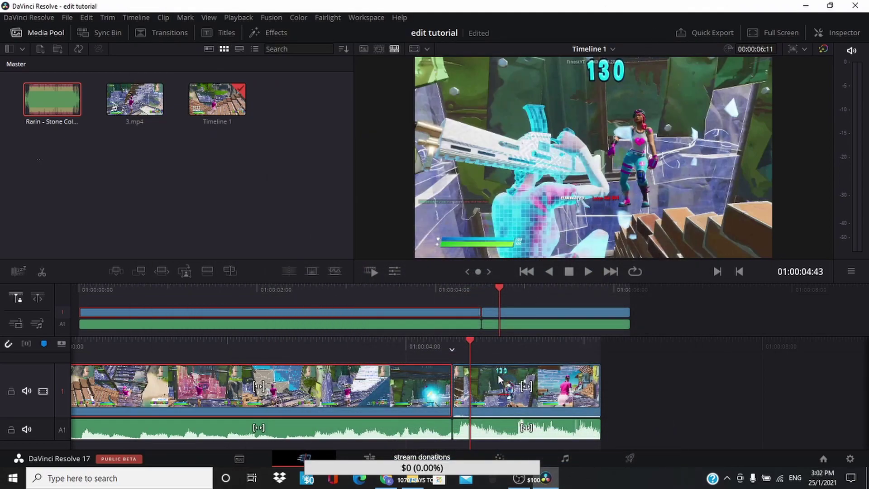
Split off a short piece at the playhead, speed it to 1.91, and preview it
left_click_drag(469, 350, 513, 369)
right_click(476, 395)
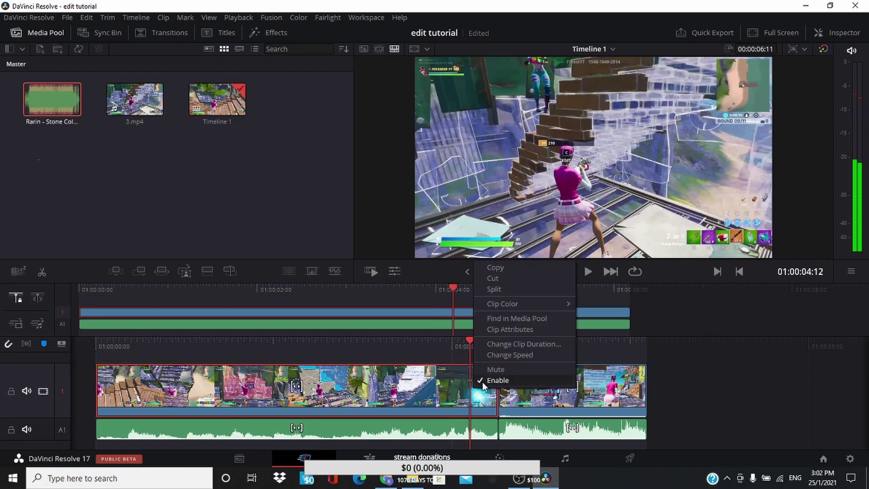
left_click(506, 287)
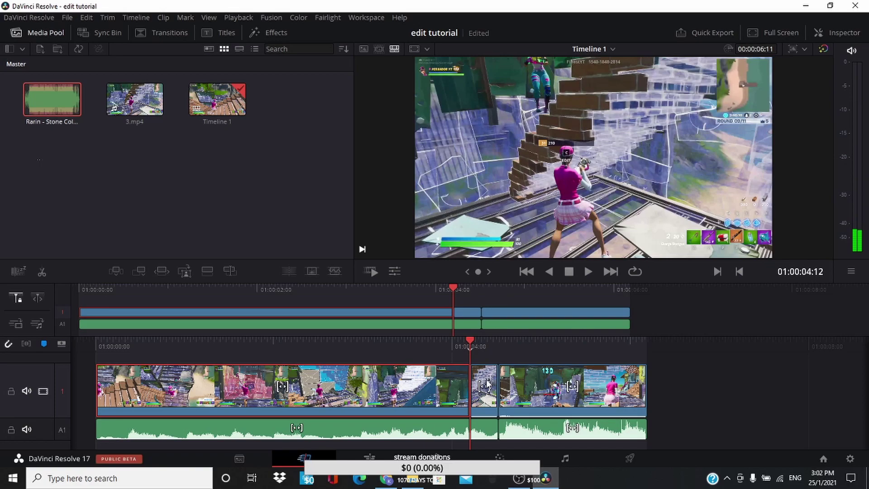
right_click(486, 385)
left_click(499, 342)
left_click_drag(539, 254, 583, 251)
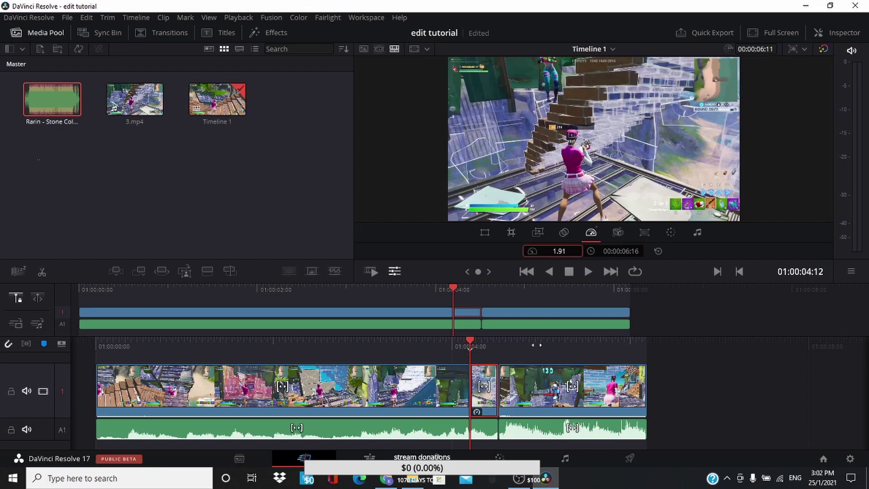
left_click(577, 271)
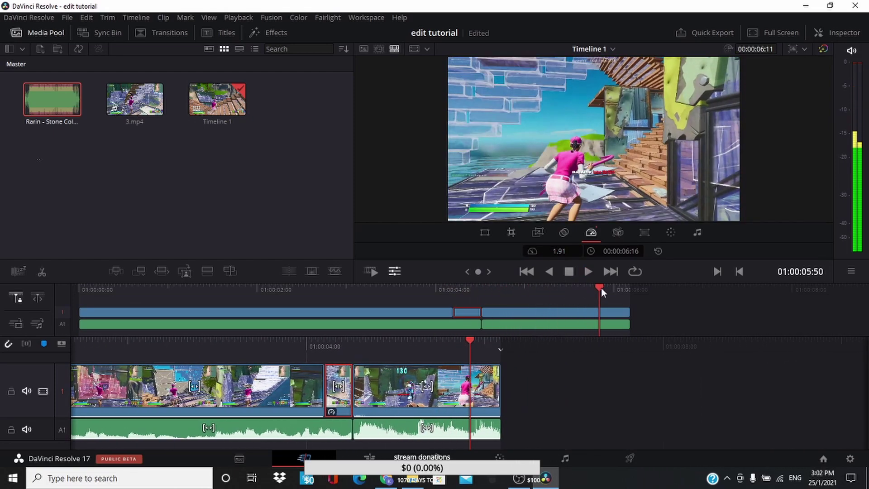
Cut the 1.91 piece and left clip, extend the clip to the start, and re-split it
left_click_drag(599, 289, 473, 297)
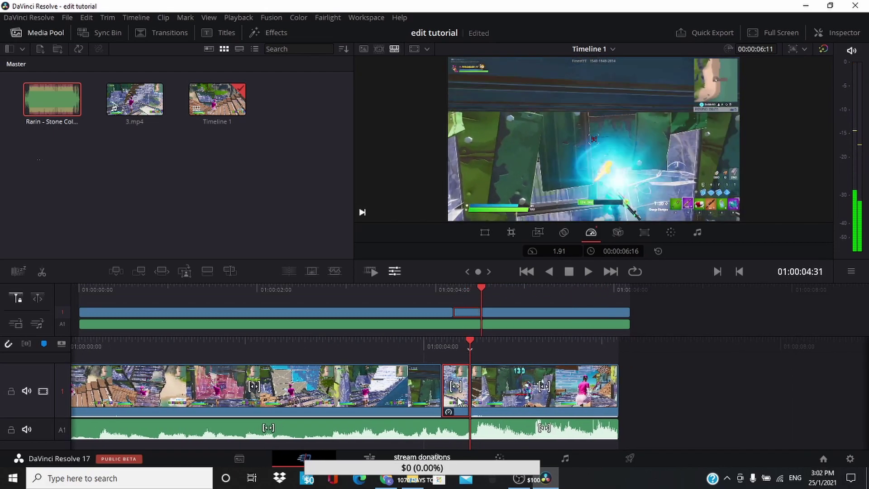
right_click(466, 312)
left_click(479, 288)
right_click(380, 312)
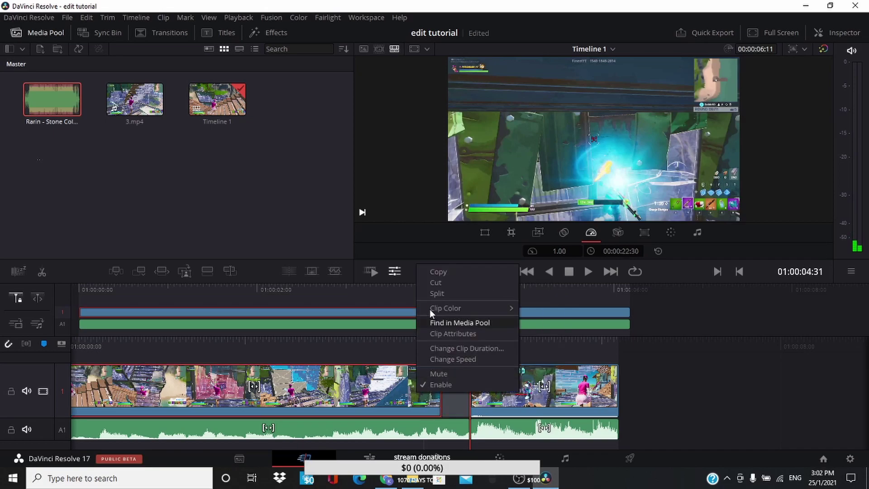
left_click(432, 286)
left_click_drag(474, 390, 101, 388)
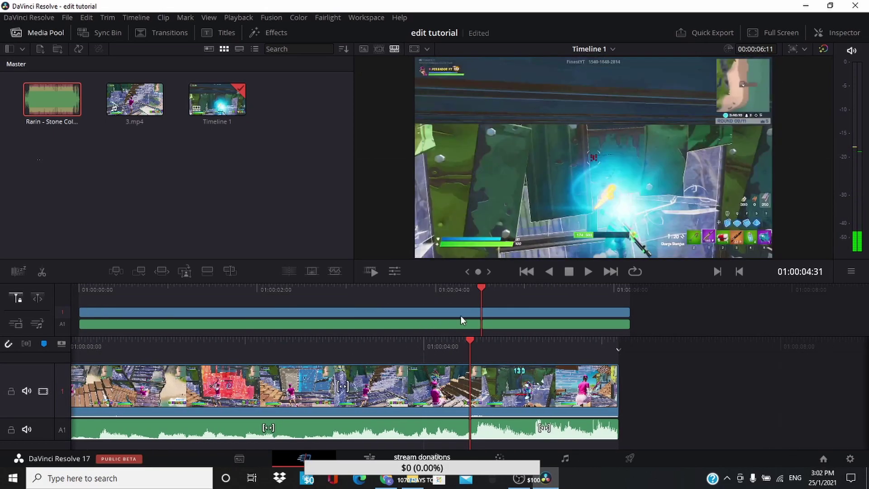
right_click(483, 385)
left_click(506, 281)
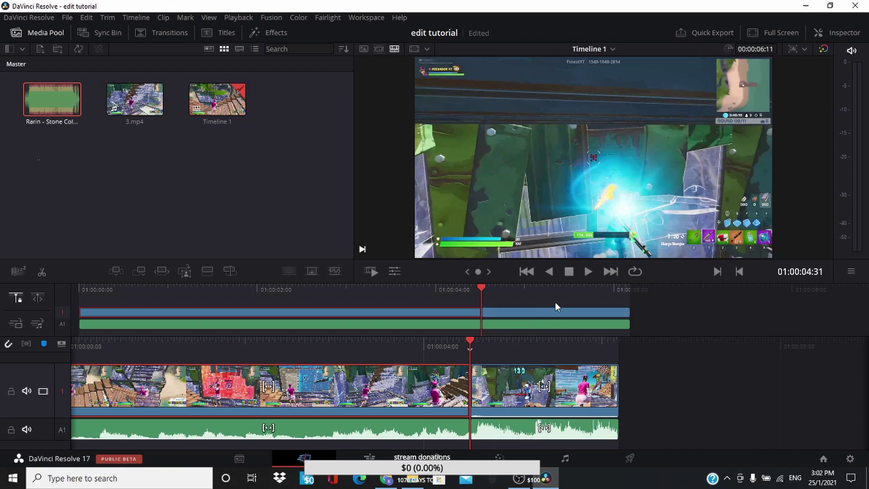
left_click(589, 271)
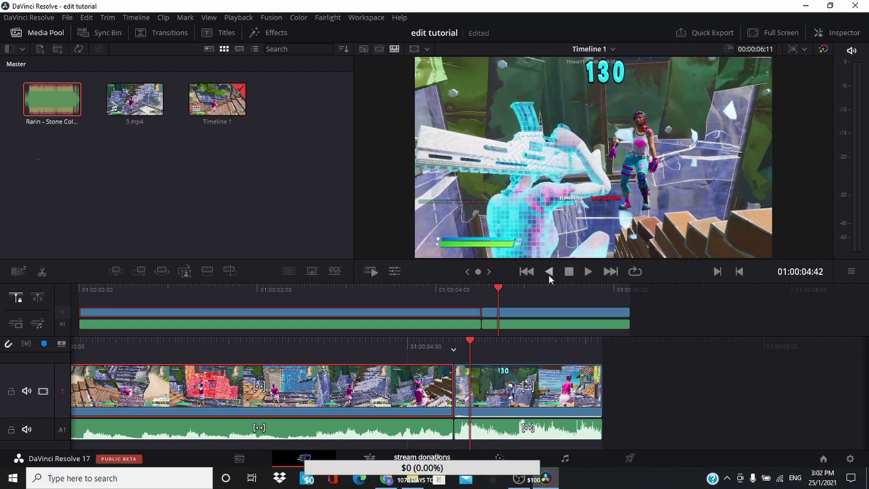
Split off a short piece at the playhead, just before the second shot
right_click(485, 389)
left_click(506, 306)
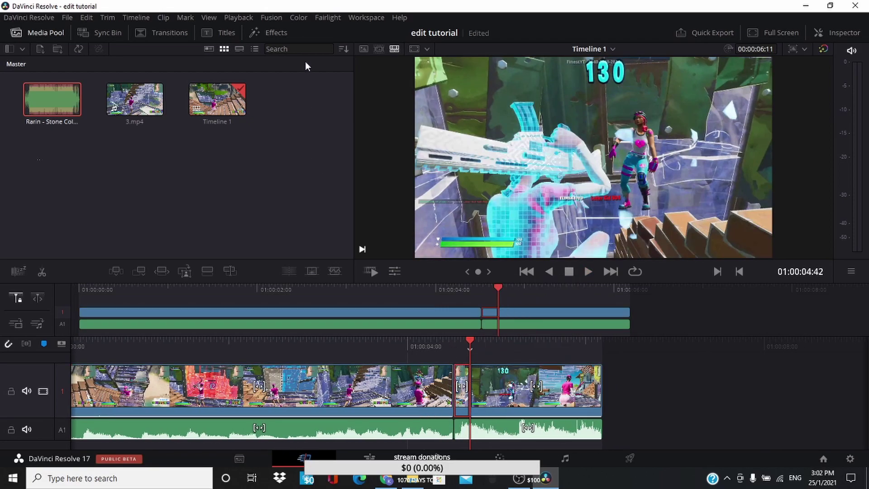
left_click(277, 35)
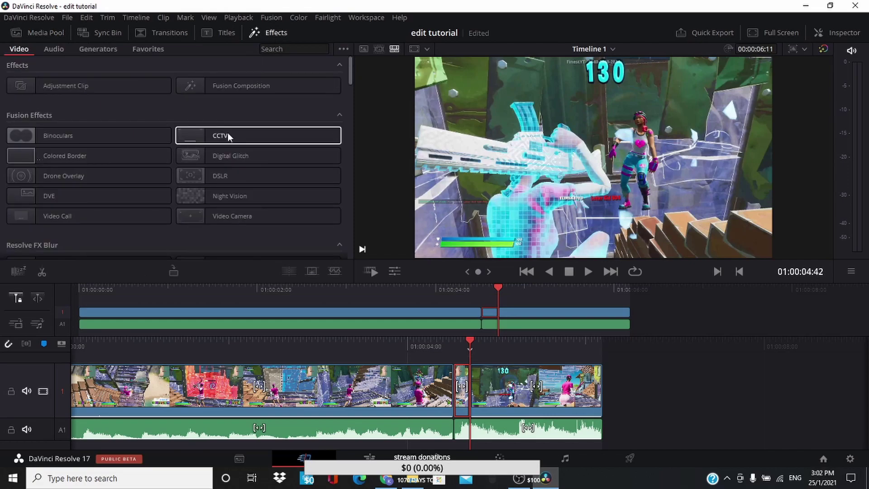
left_click(532, 268)
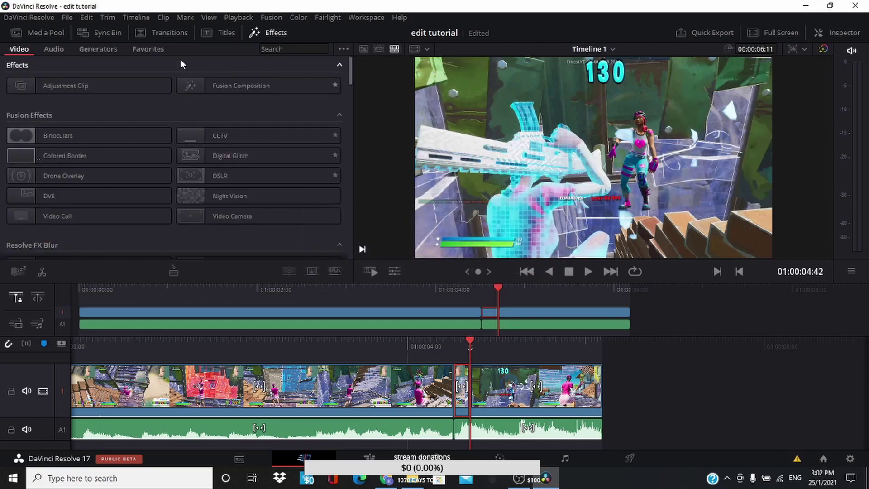
Apply the Resolve FX Glow effect, found by searching 'glow', to the short piece and play it back
left_click(287, 49)
type("glow")
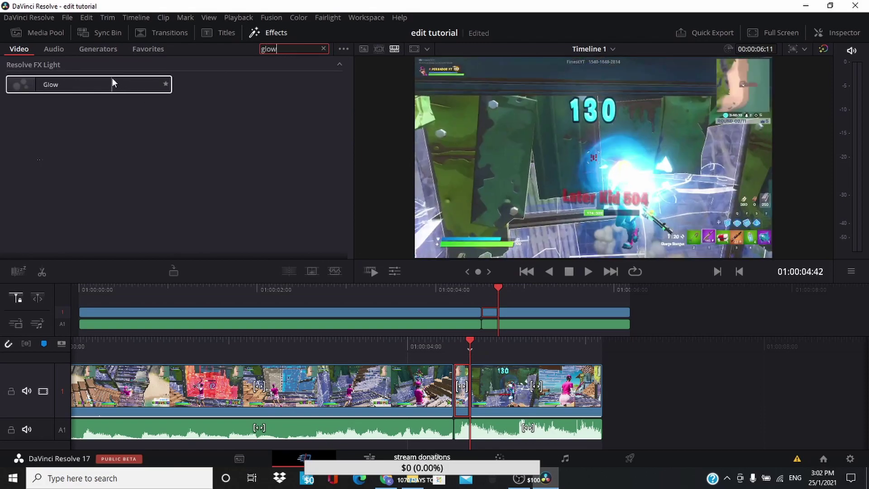
left_click_drag(112, 78, 462, 387)
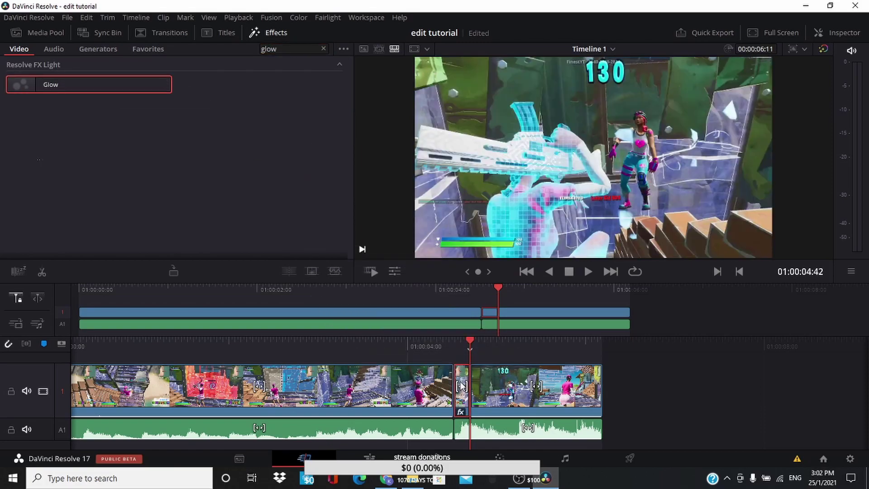
left_click(588, 270)
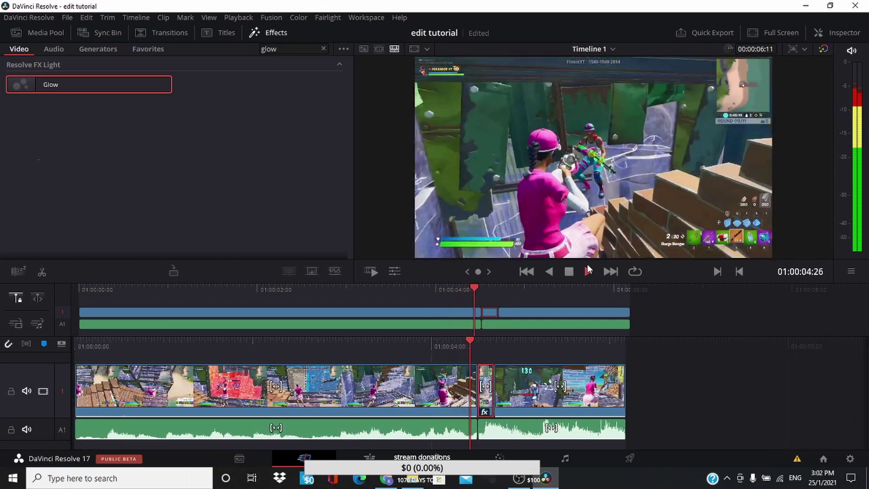
left_click(588, 271)
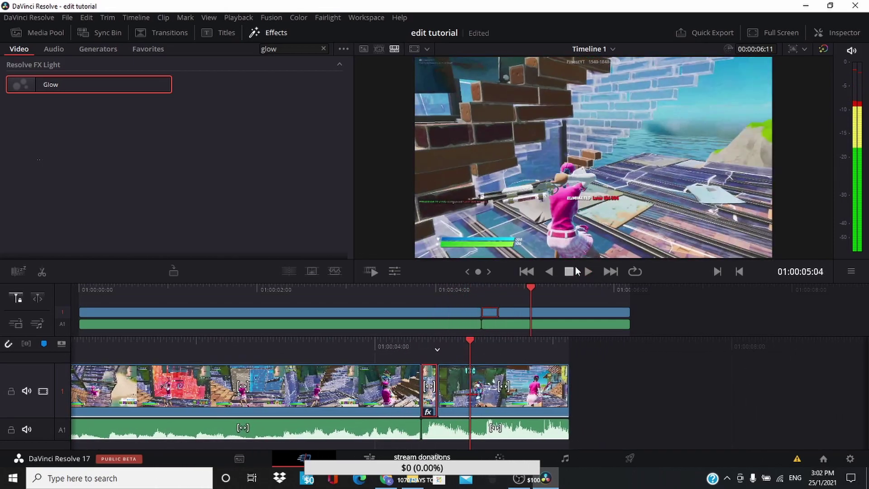
right_click(540, 388)
Slow the following clip to 0.70 speed and extend the A1 audio to the video's end
left_click(567, 352)
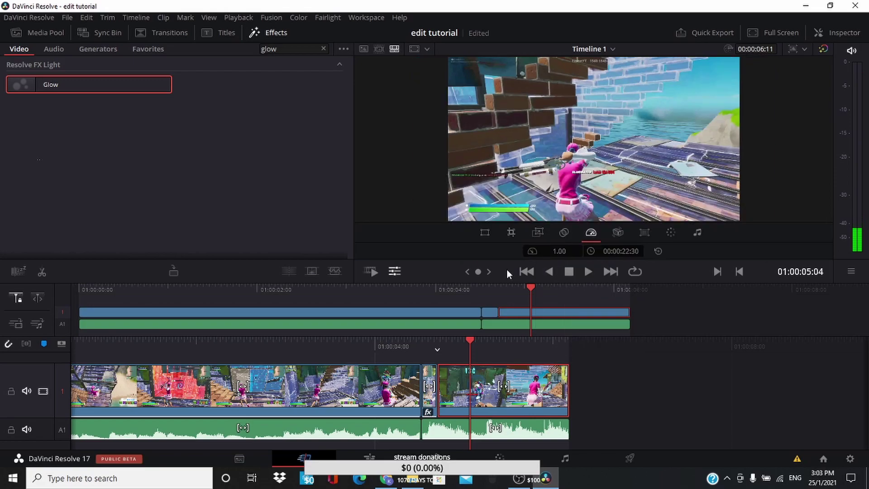
left_click_drag(559, 250, 536, 251)
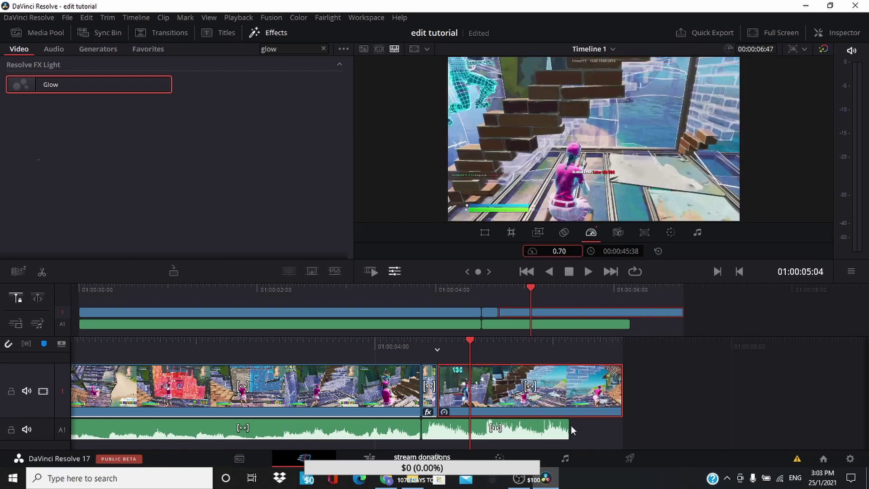
left_click_drag(571, 428, 623, 432)
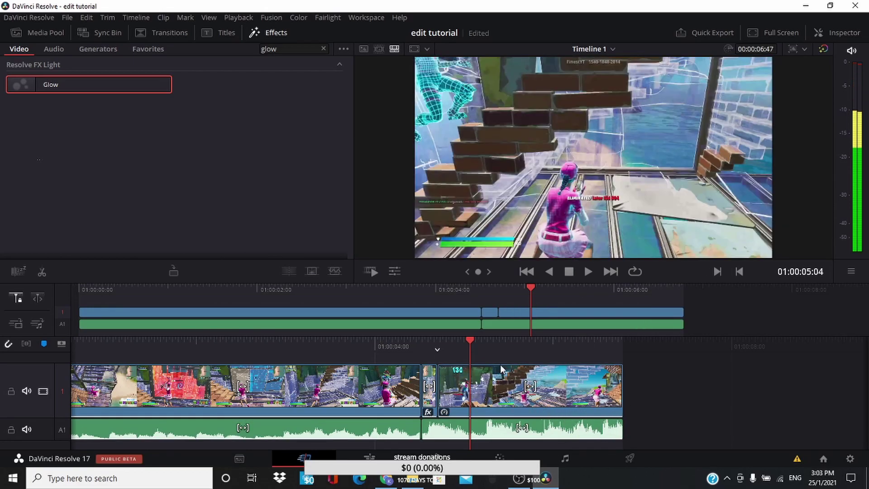
Review the edit with reverse and forward playback, stopping at 01:00:04:10
key("j")
key("j")
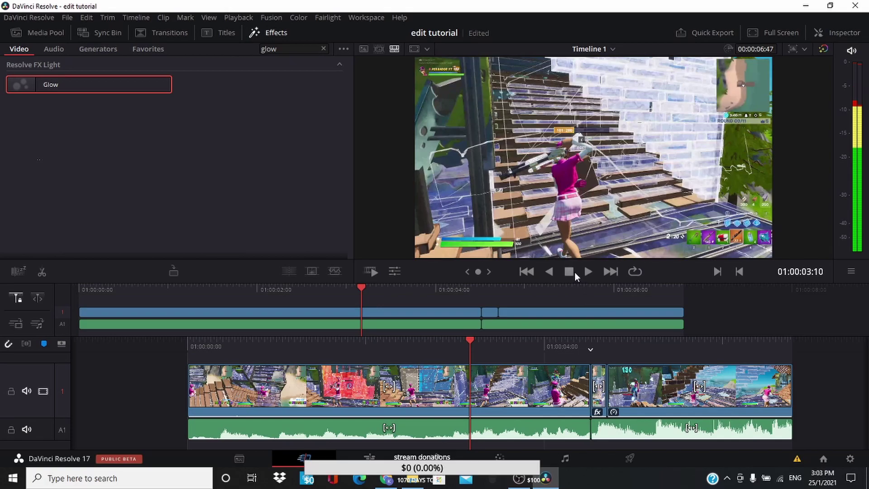
left_click(580, 270)
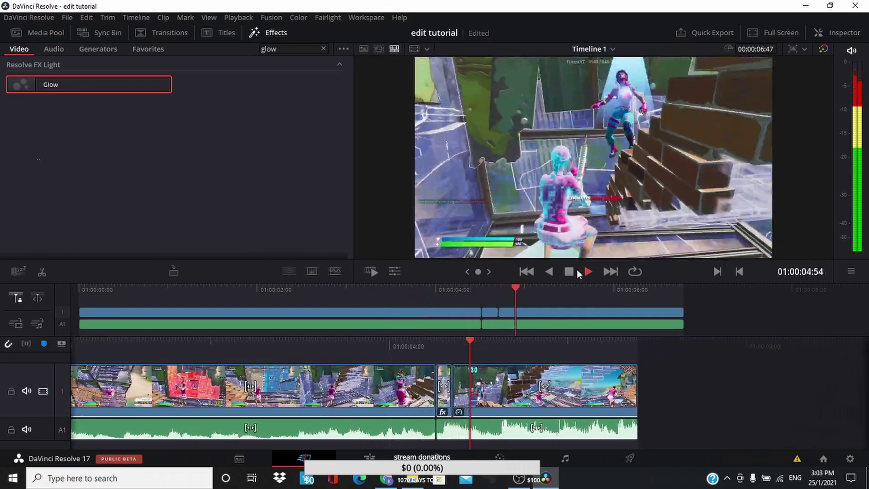
left_click(569, 271)
left_click(550, 271)
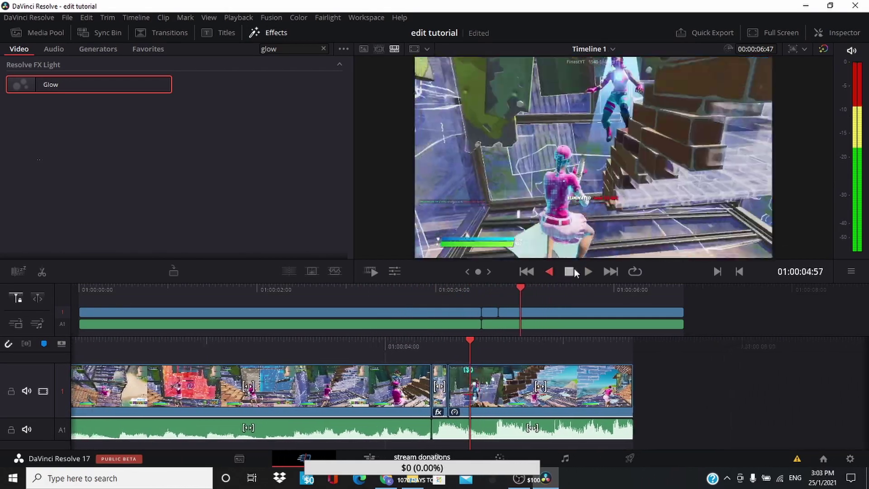
left_click(572, 269)
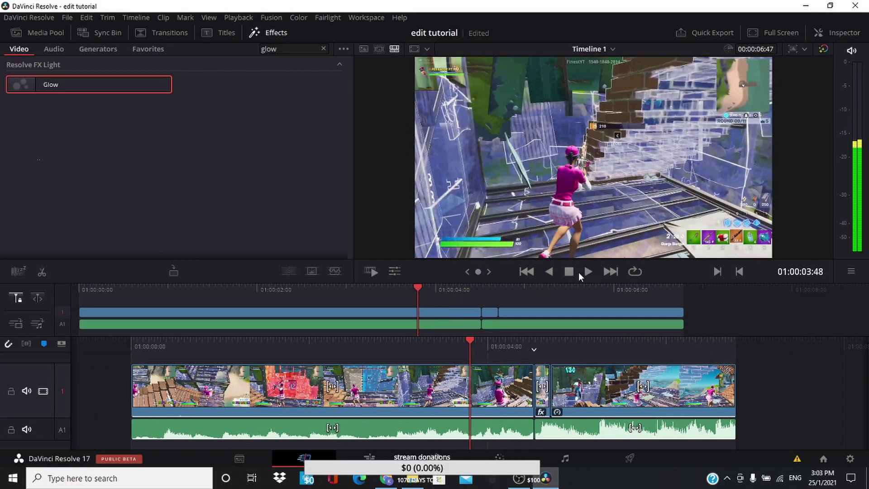
left_click(579, 270)
left_click(569, 270)
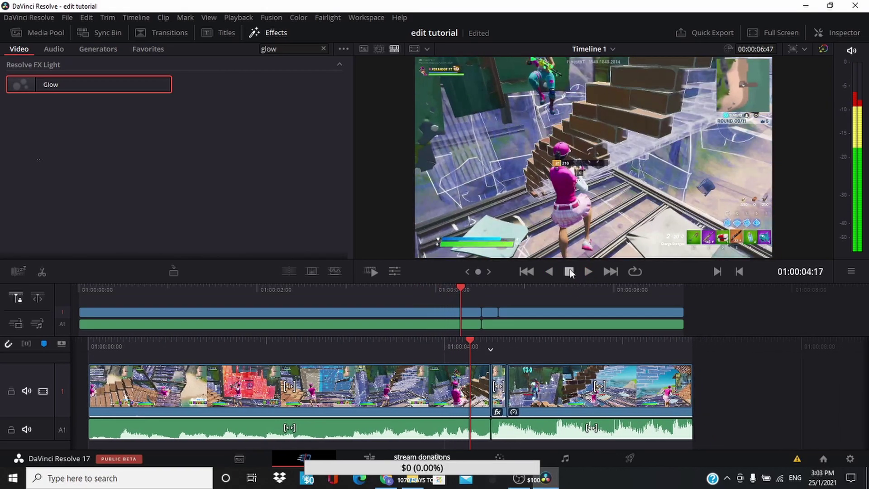
left_click(549, 270)
left_click(587, 271)
left_click(571, 270)
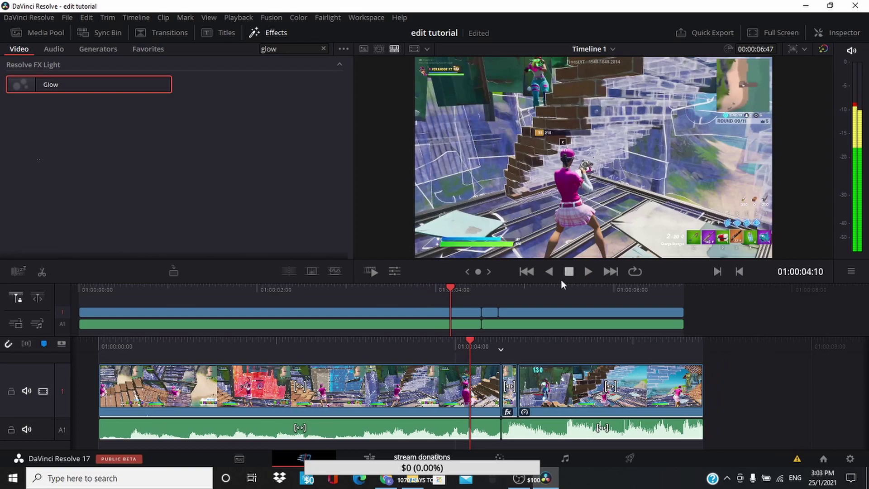
right_click(489, 389)
Split the first clip at the 01:00:04:10 playhead
left_click(513, 292)
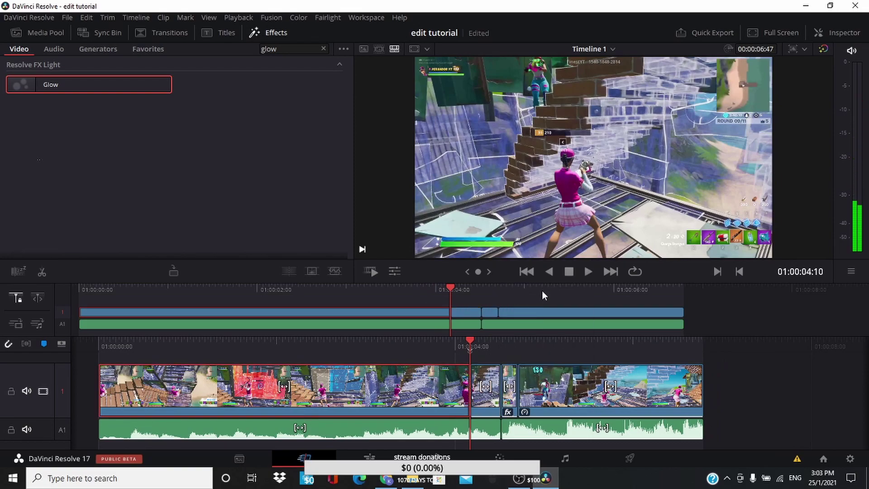
right_click(485, 385)
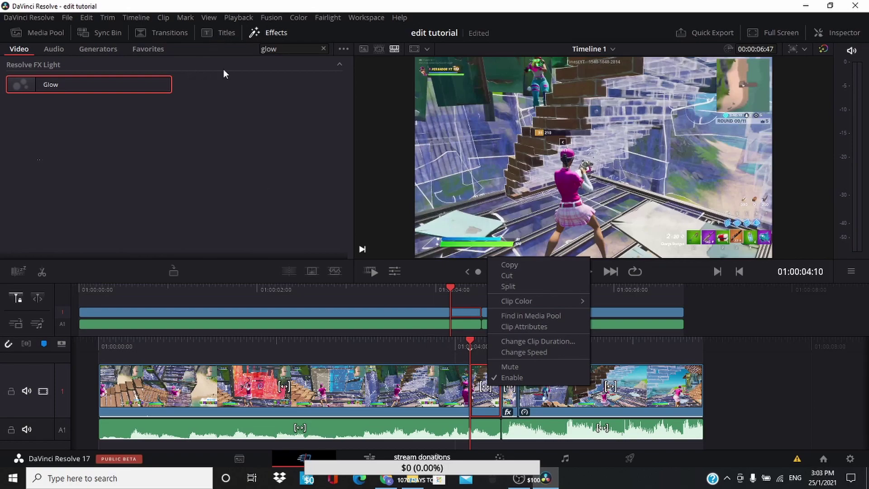
left_click(300, 45)
left_click(301, 48)
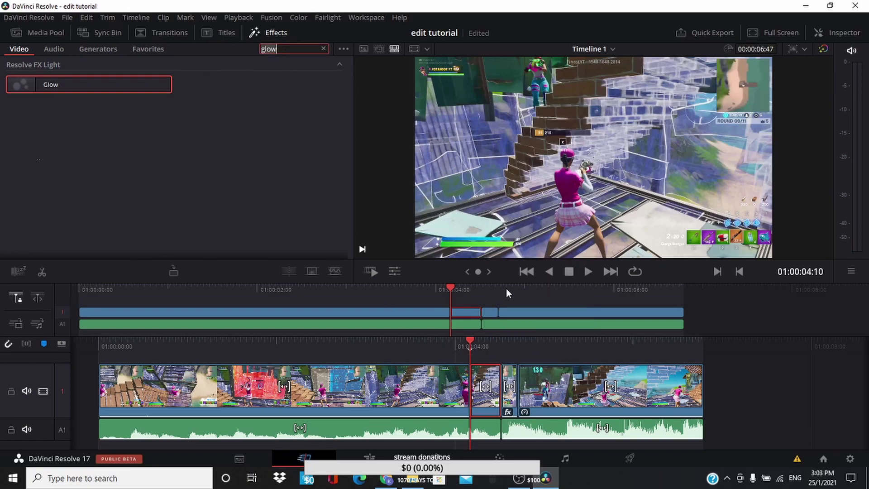
right_click(494, 408)
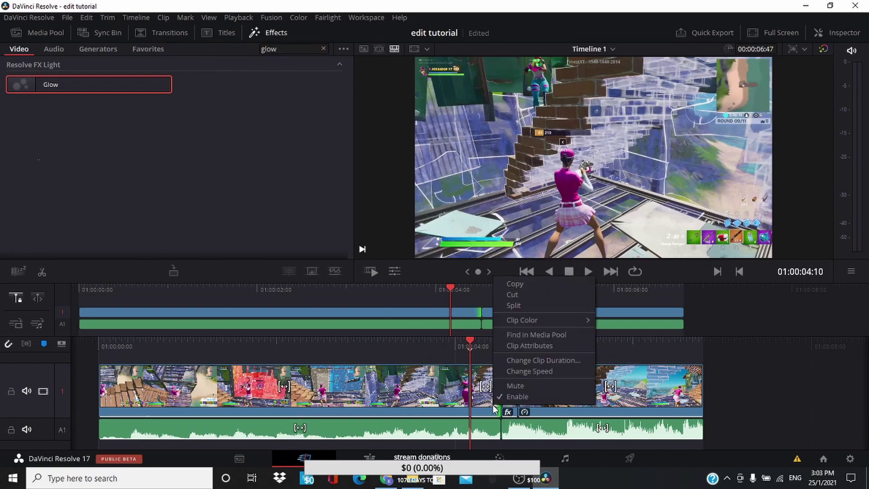
left_click(251, 144)
Apply the Binoculars effect, found by searching 'bino', to the short piece, preview it, and open Fusion
key("BackSpace")
key("BackSpace")
key("BackSpace")
key("BackSpace")
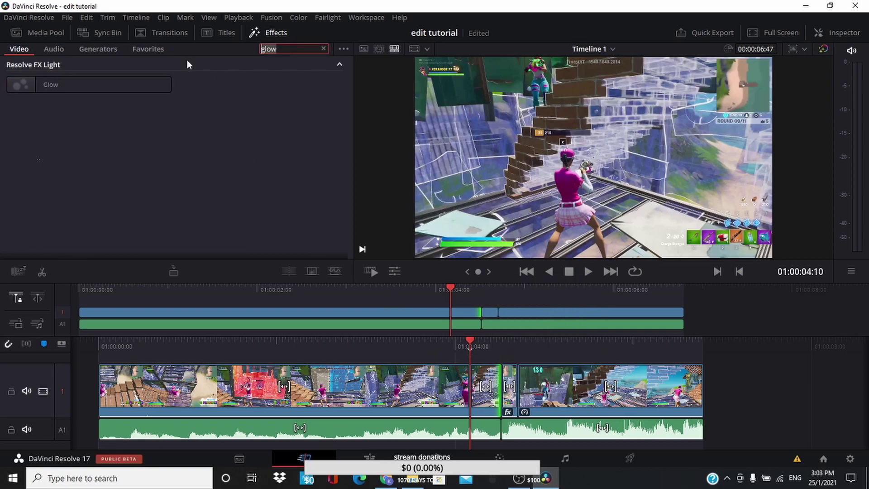
type("bino")
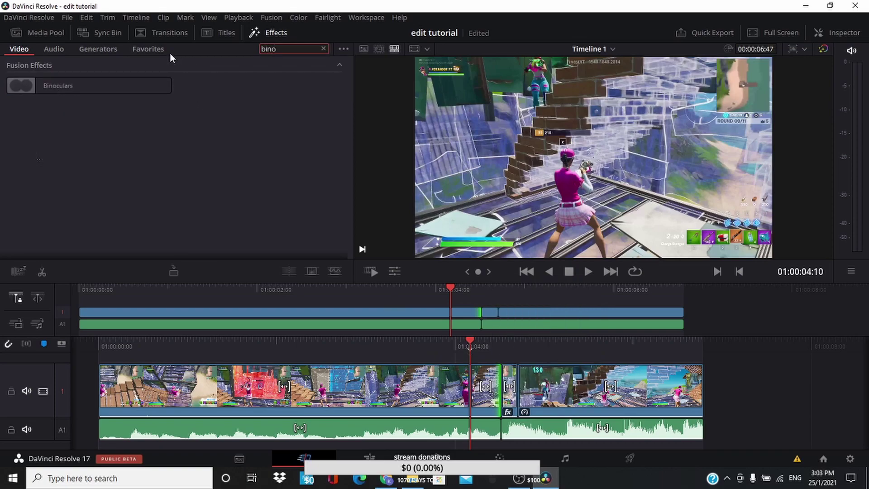
left_click_drag(118, 85, 487, 397)
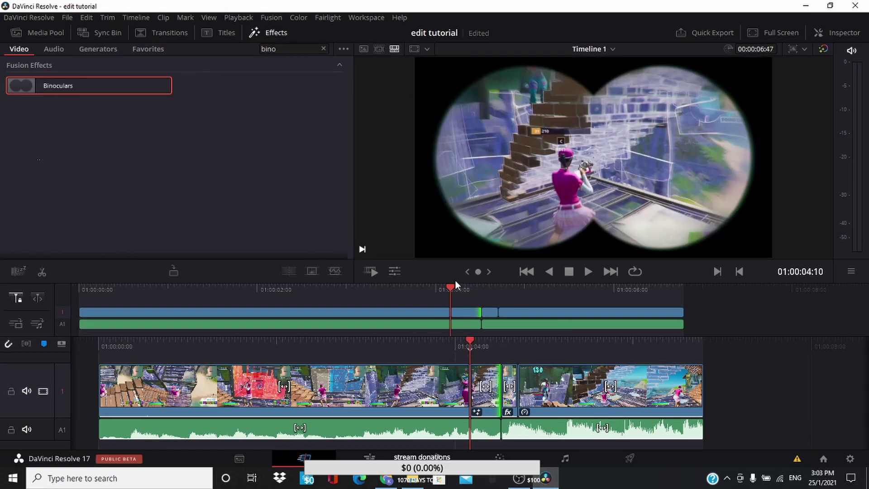
left_click(417, 288)
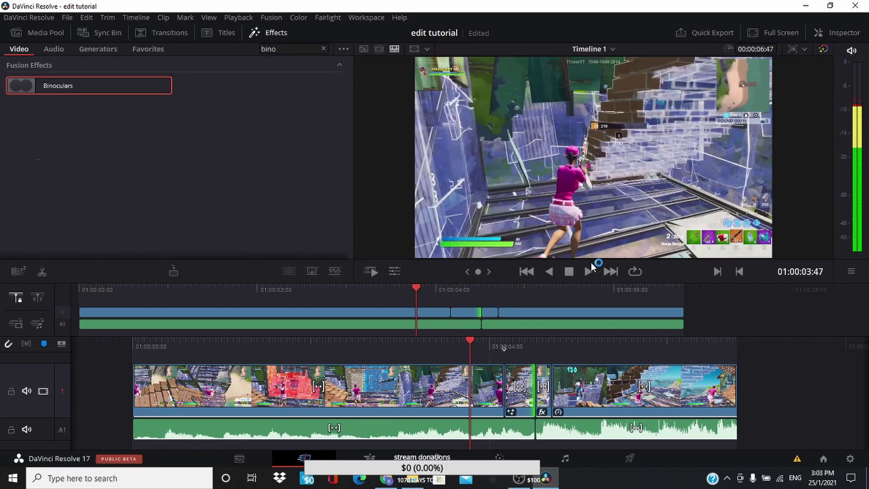
key("space")
left_click(569, 271)
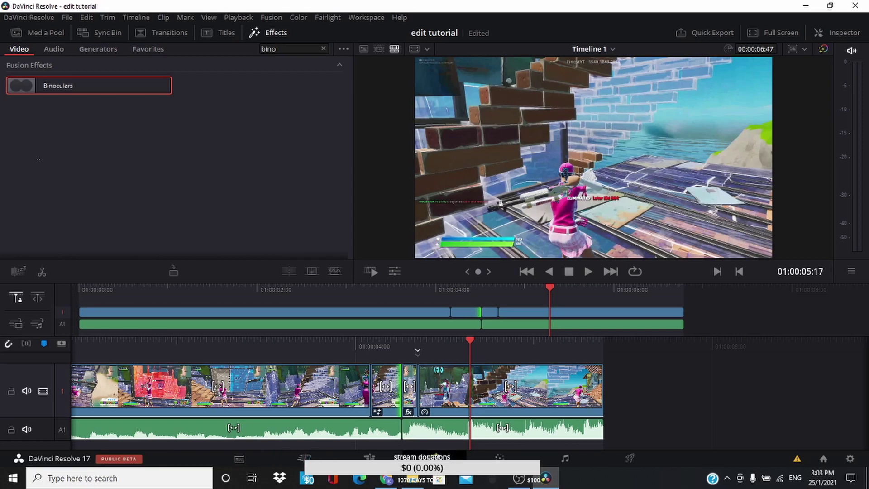
left_click(435, 455)
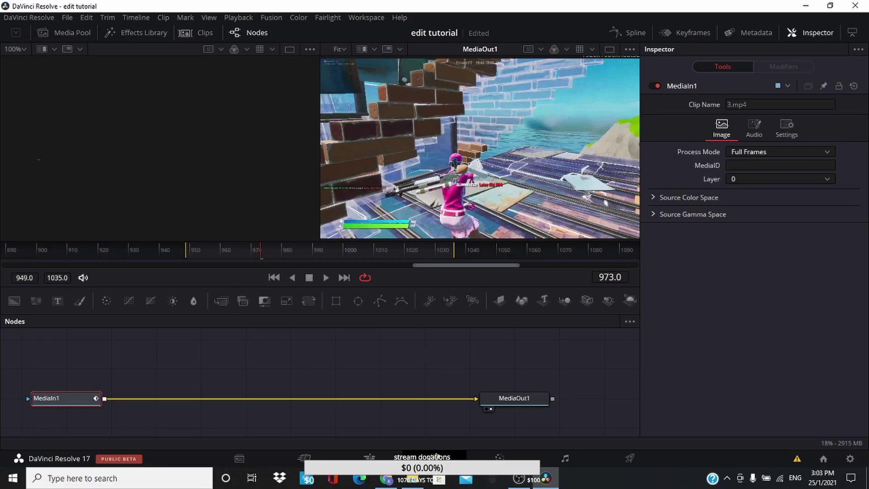
Move the playhead back to 01:00:03:40, select the first clip, and reopen it in Fusion
left_click(518, 479)
left_click(519, 479)
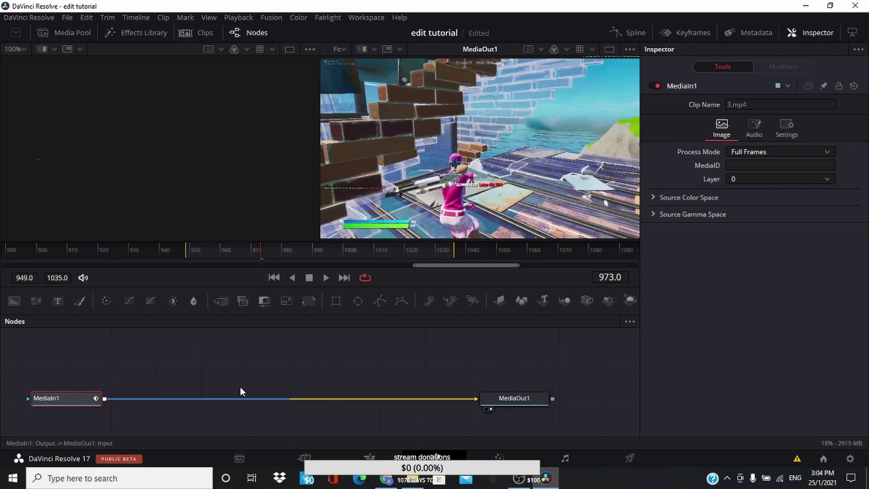
left_click(331, 456)
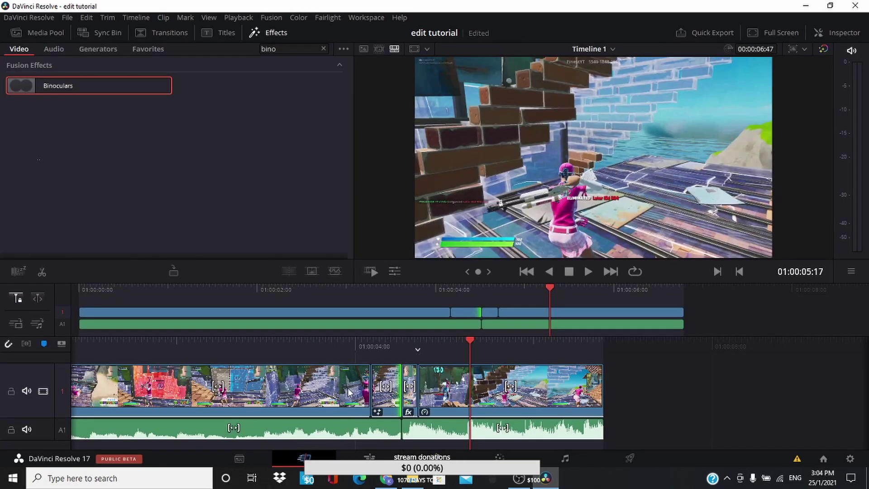
left_click_drag(549, 293, 407, 318)
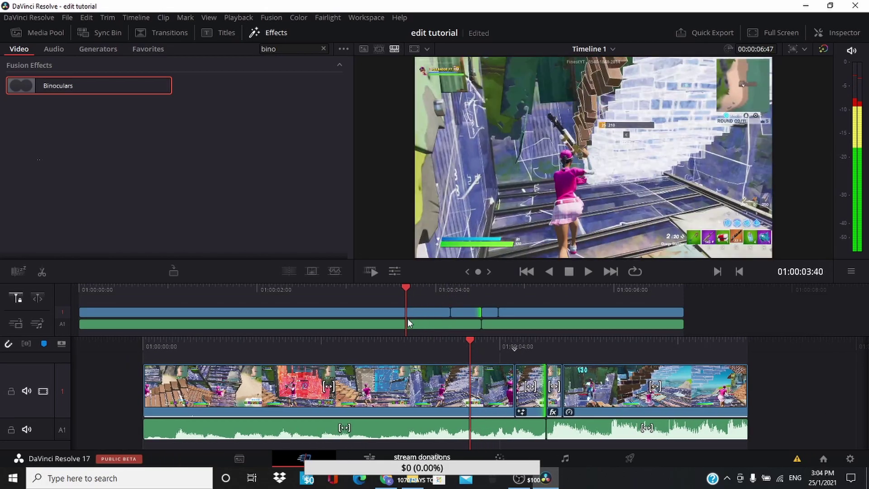
left_click(373, 402)
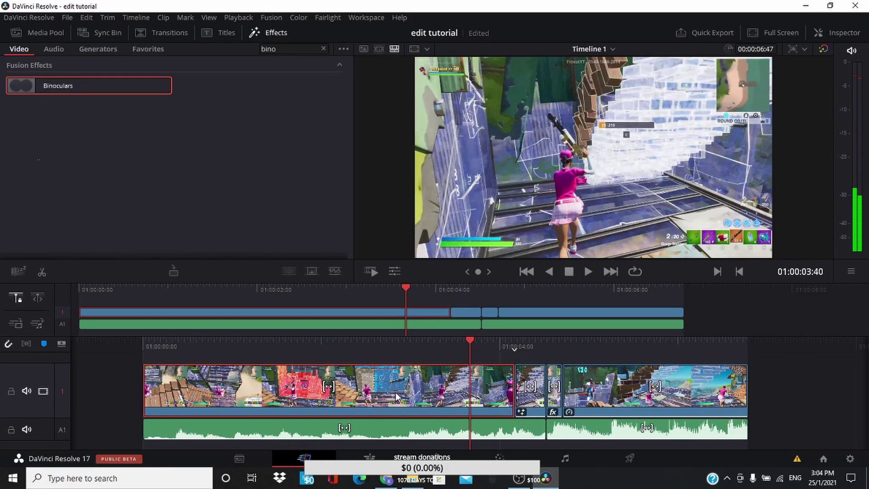
left_click(436, 456)
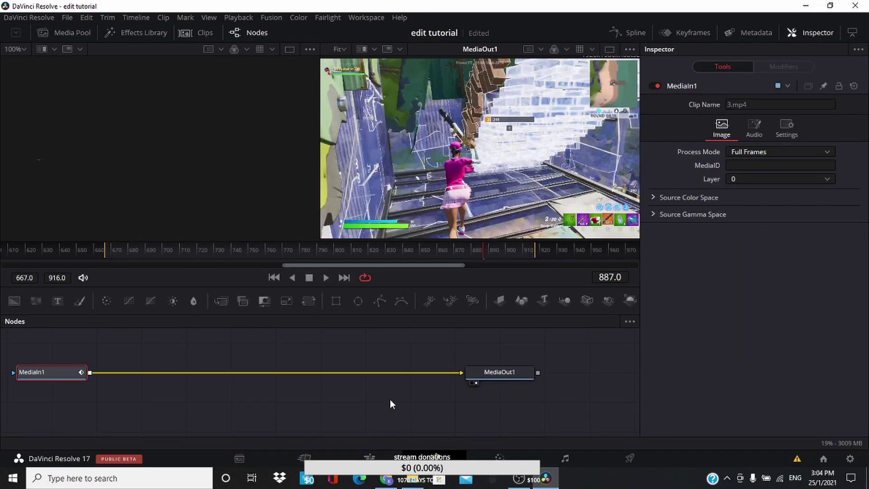
Add a Vector Motion Blur node and drop it onto the MediaIn1–MediaOut1 link
key("shift+space")
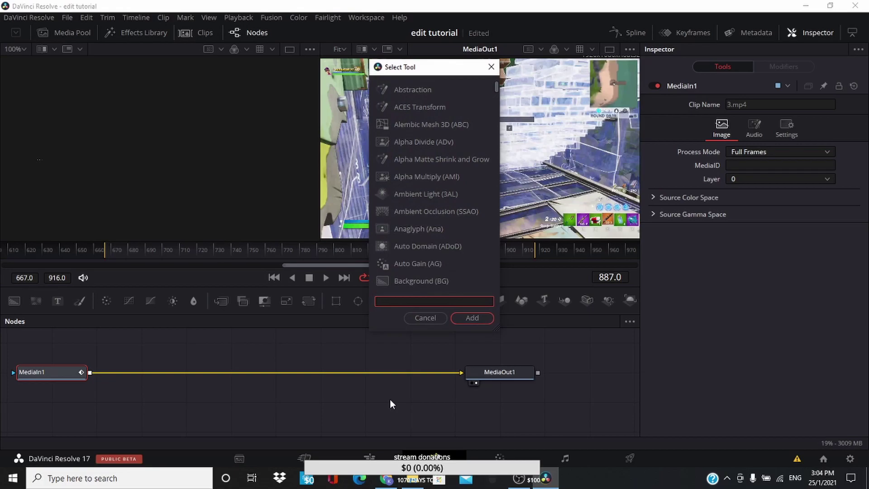
key("super")
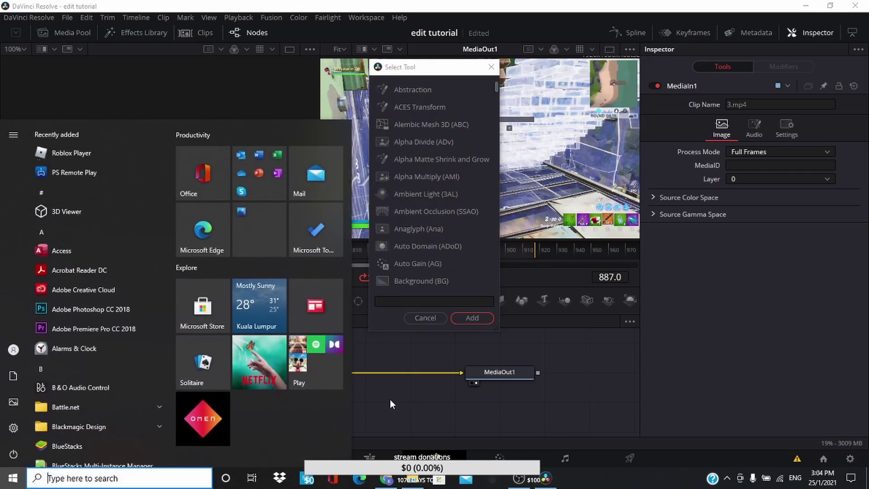
key("Escape")
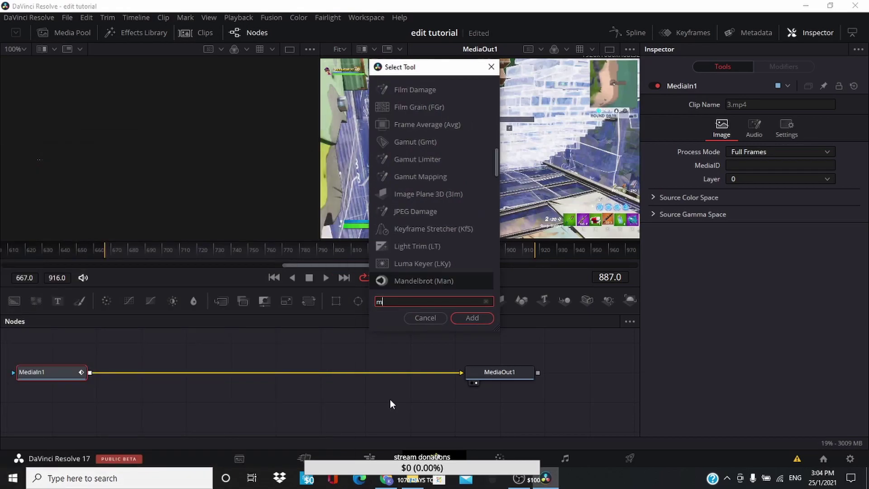
type("otion")
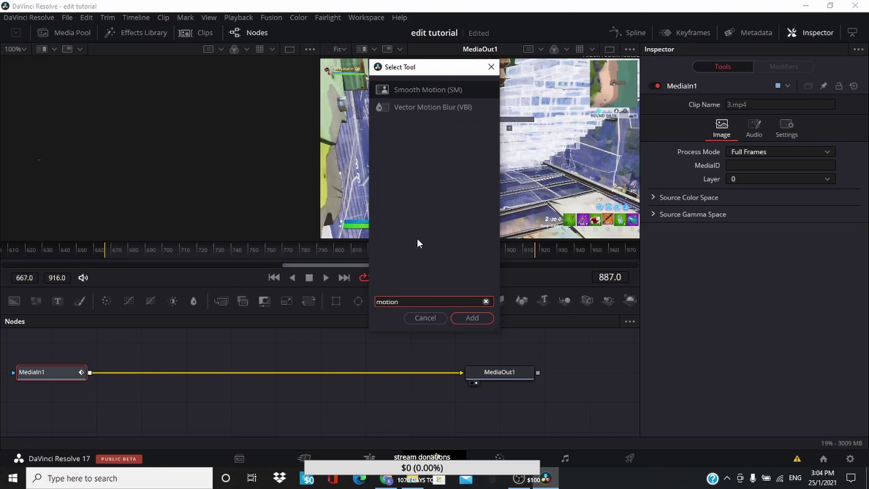
left_click(443, 107)
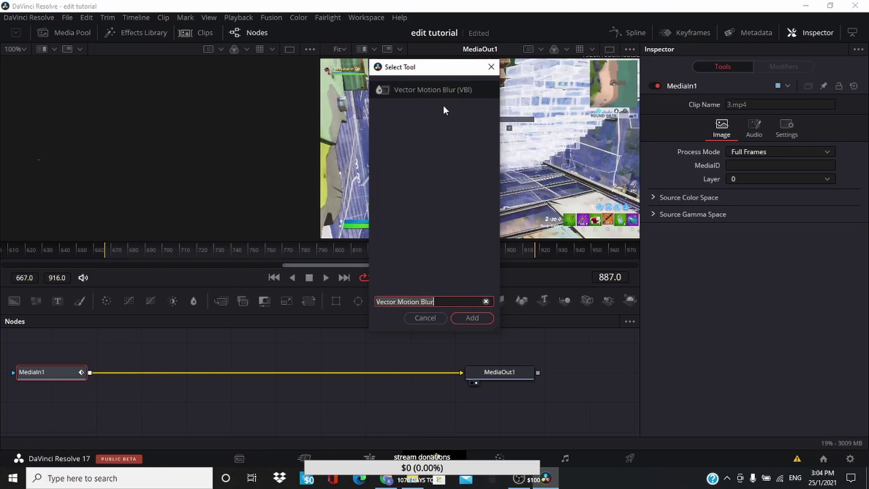
left_click(473, 322)
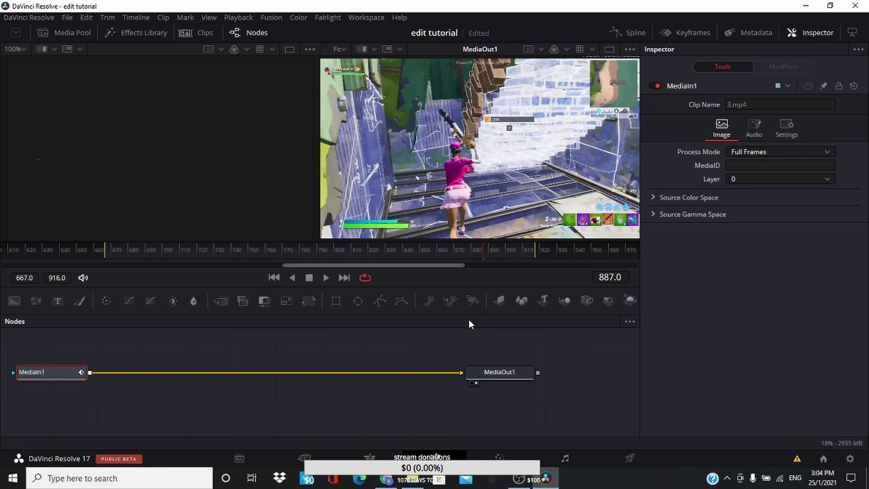
key("shift+space")
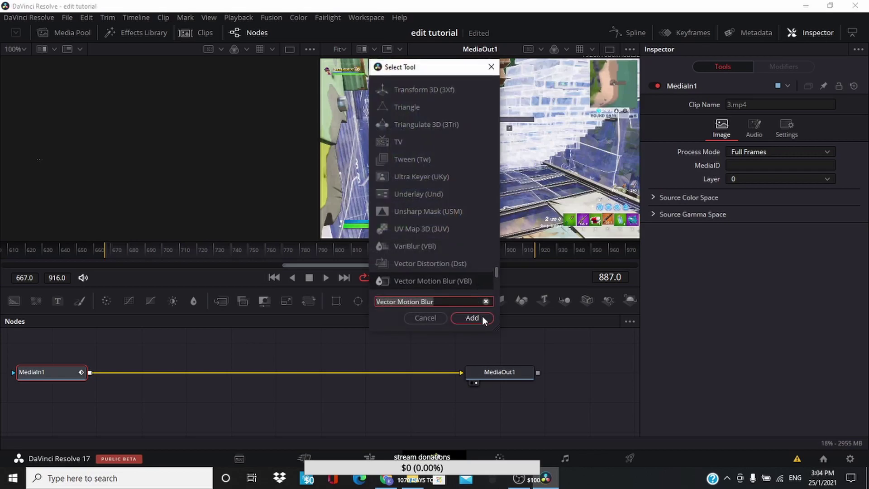
left_click(471, 318)
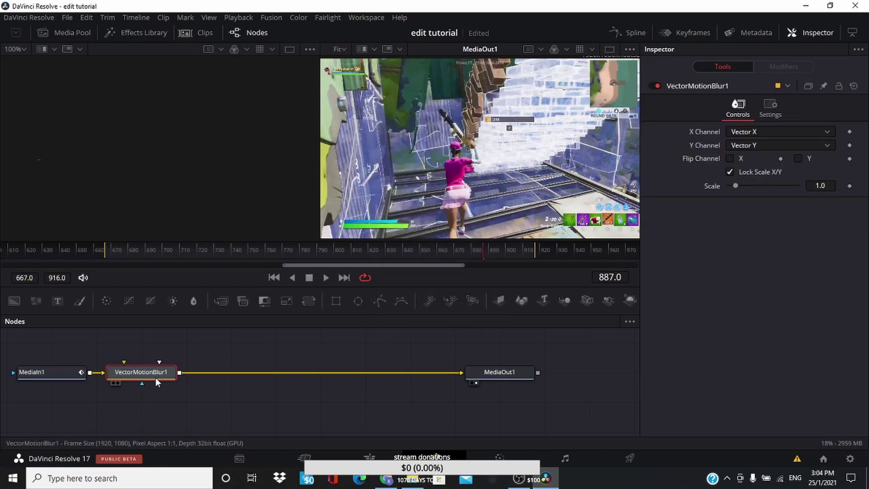
left_click_drag(143, 373, 321, 373)
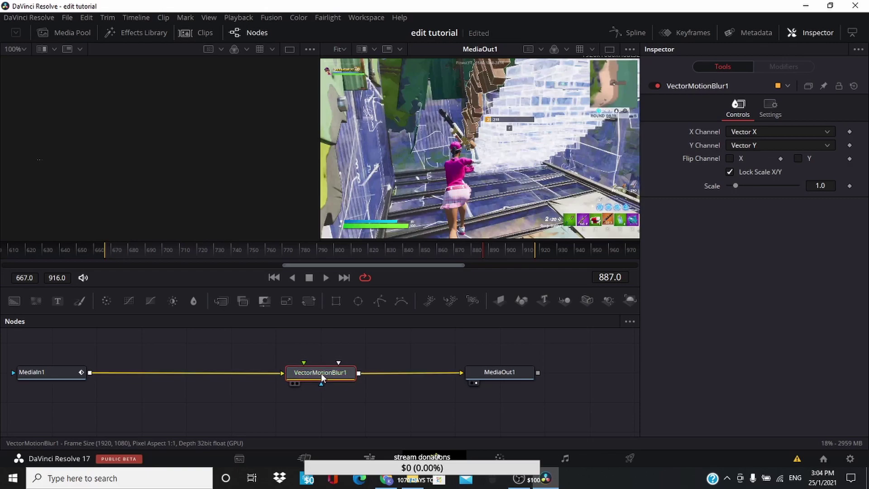
Add an Optical Flow (OF) node via an 'opti' search and place it before VectorMotionBlur1
key("shift+space")
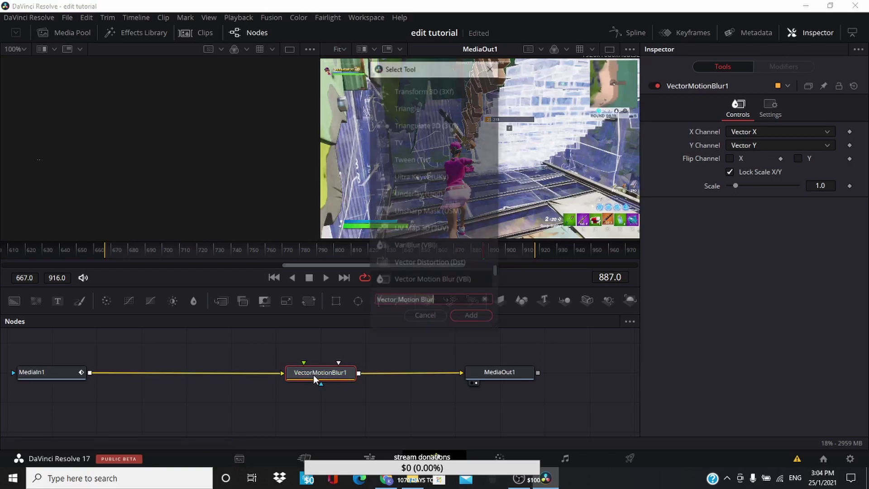
key("BackSpace")
type("opti")
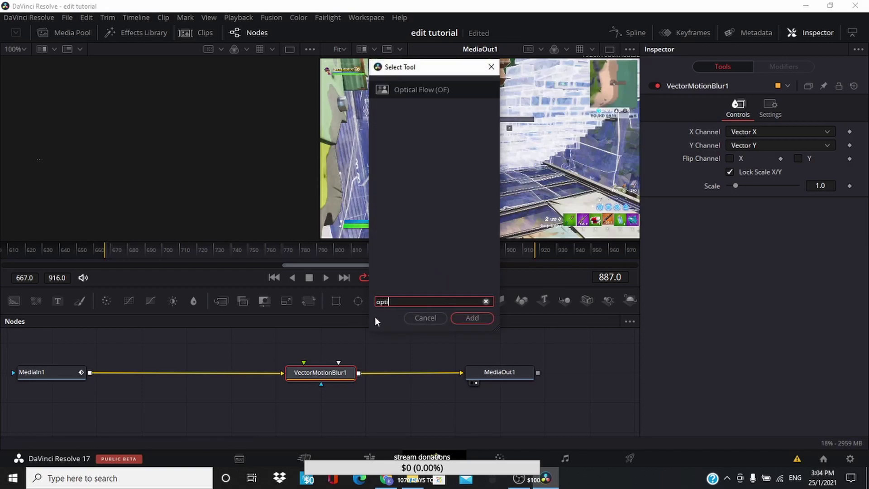
left_click(436, 84)
left_click(475, 318)
left_click_drag(424, 376, 200, 373)
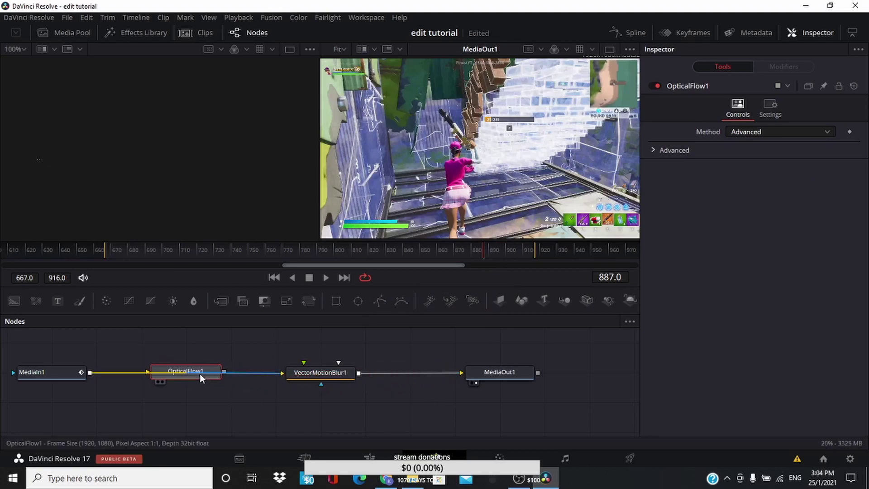
left_click_drag(200, 374, 200, 374)
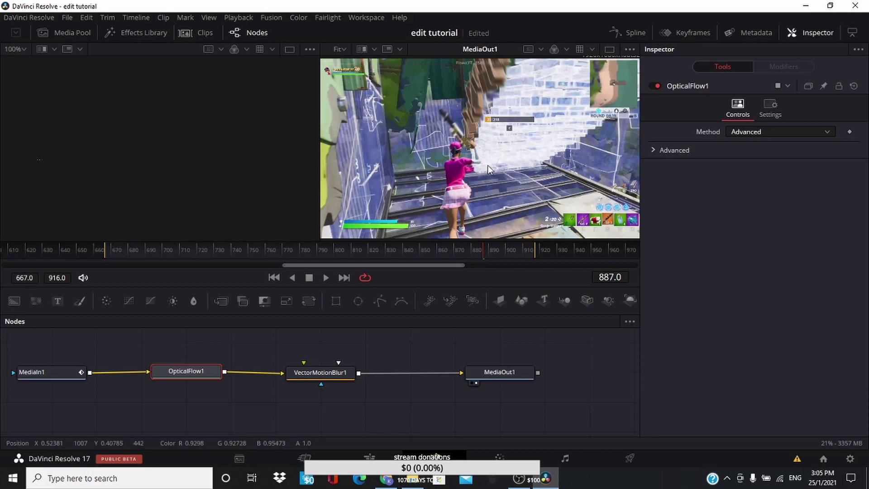
On the Cut page, check the short second clip's node graph, then select the long first clip
left_click(304, 458)
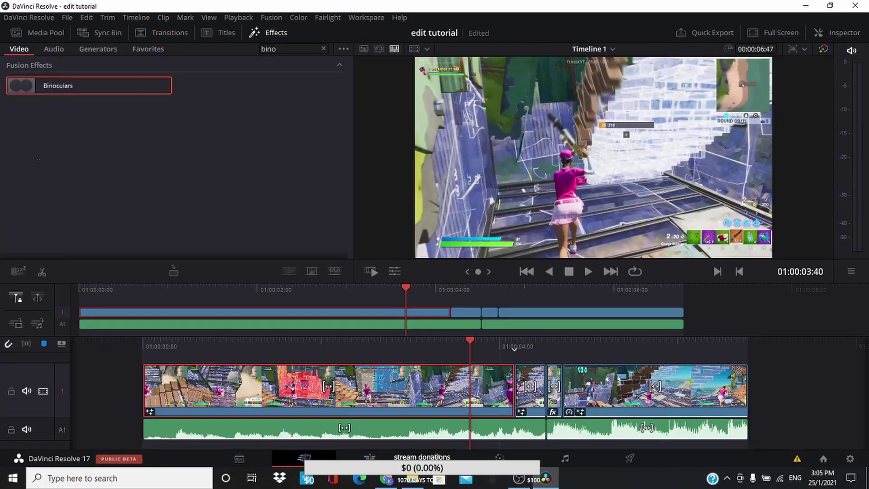
left_click(533, 398)
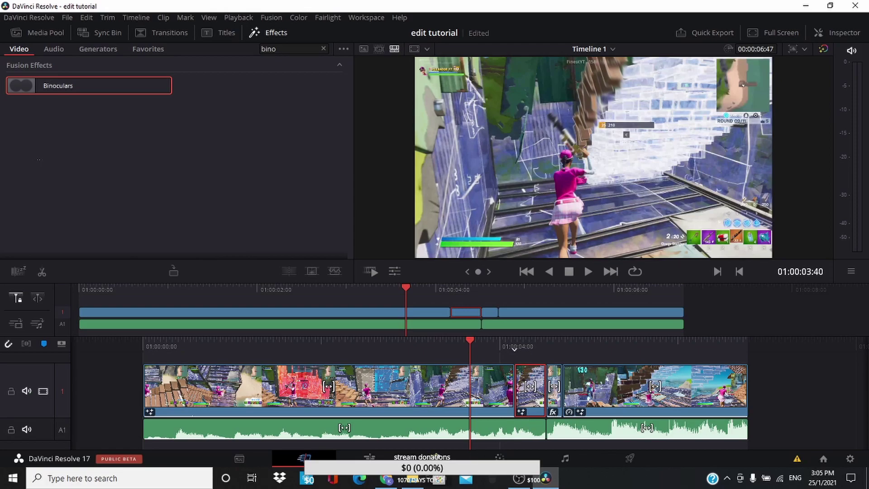
left_click(434, 457)
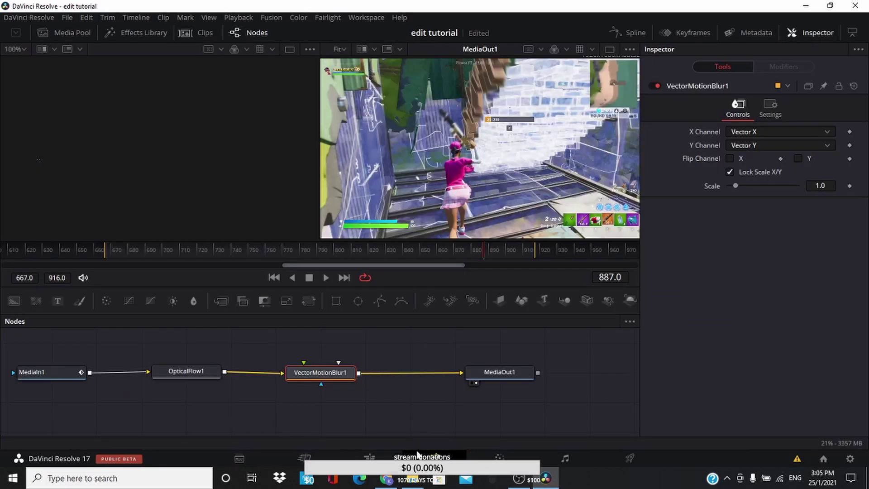
left_click(304, 458)
left_click(316, 406)
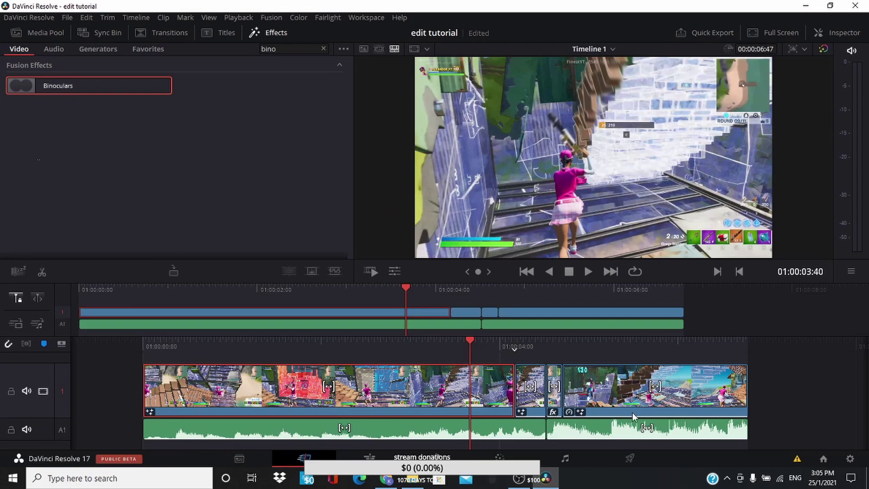
Play the timeline to check the blurred clip, then switch to the Edit page and back
left_click(588, 272)
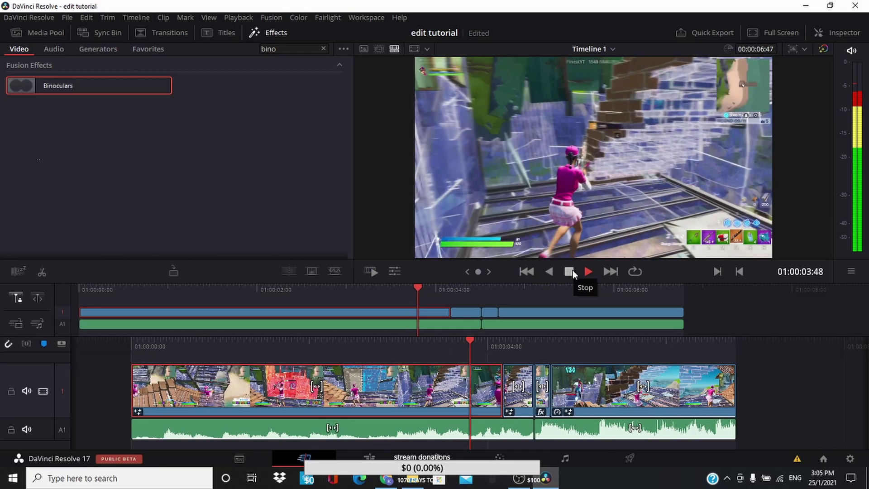
left_click(570, 271)
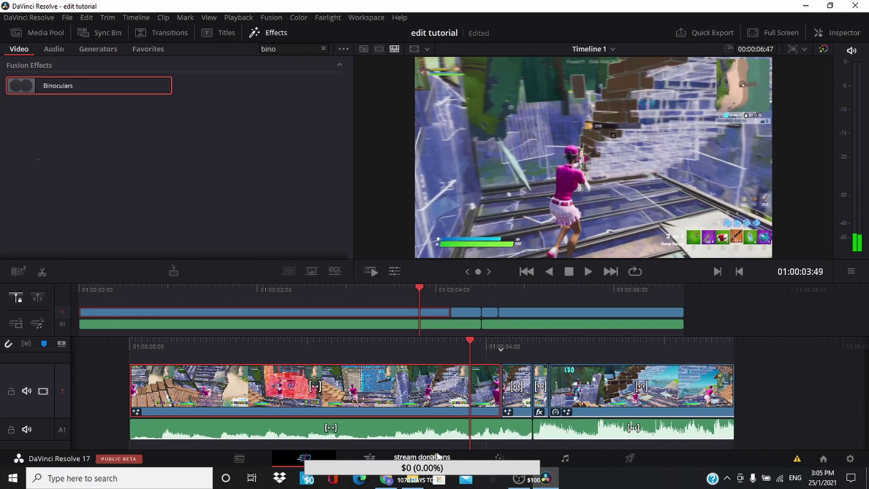
left_click(392, 457)
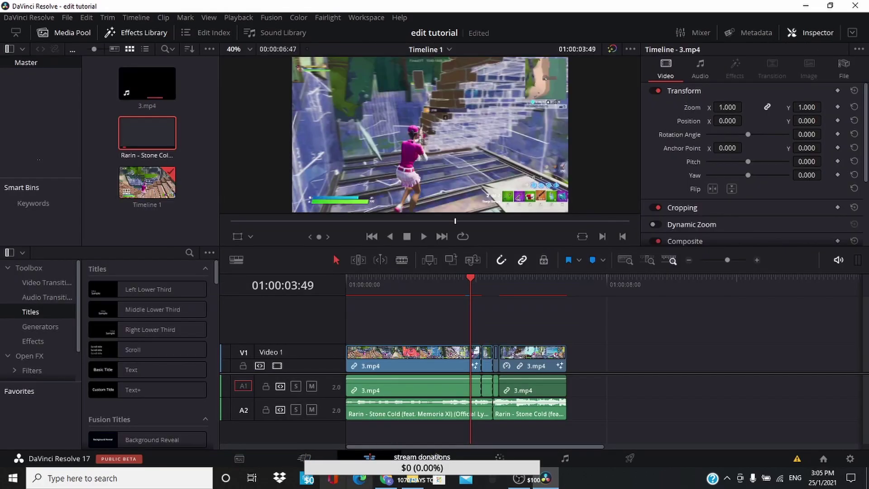
left_click(304, 457)
Import Bridge + River (1) from Downloads into the Media Pool and place it at the timeline start
left_click(413, 478)
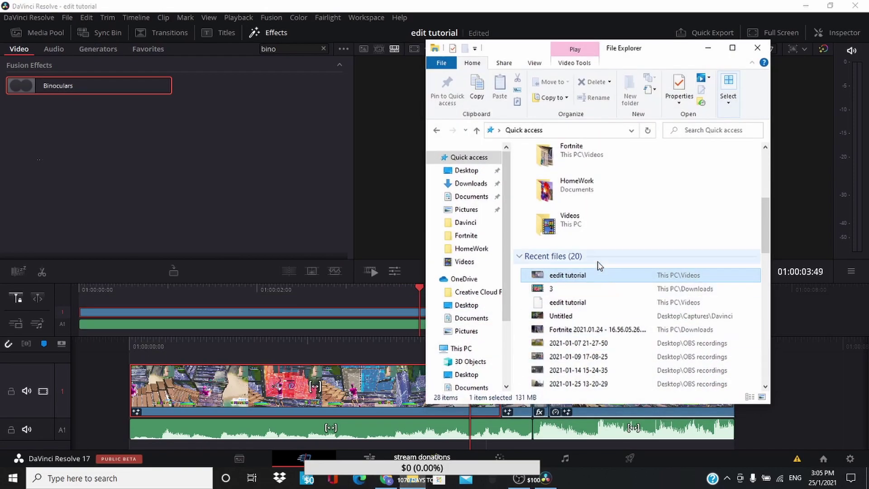
scroll(587, 228, "up", 2)
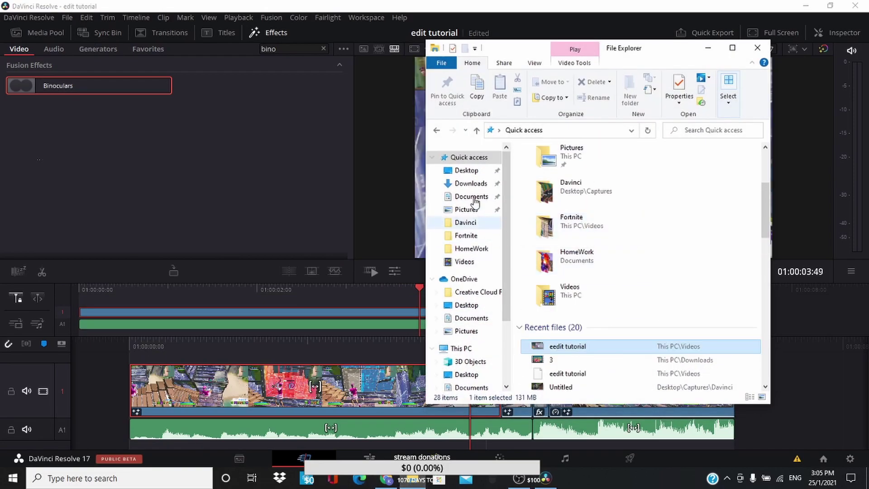
left_click(471, 183)
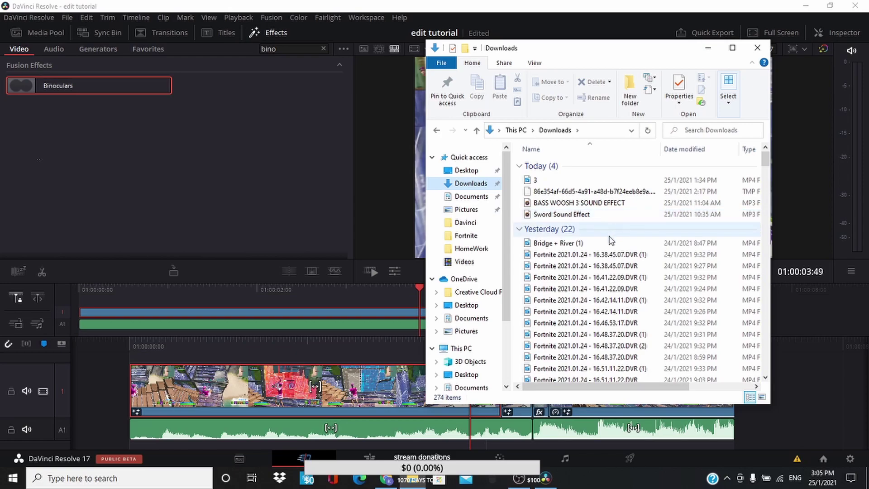
left_click(581, 244)
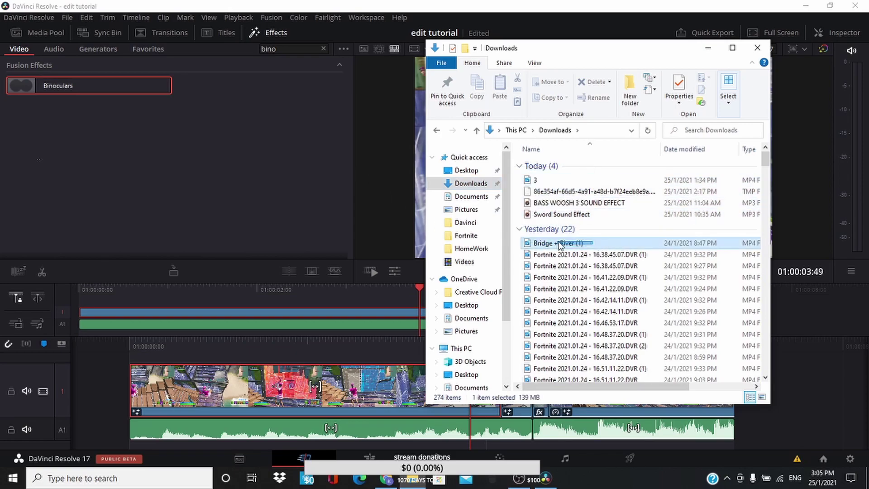
left_click_drag(580, 246, 276, 132)
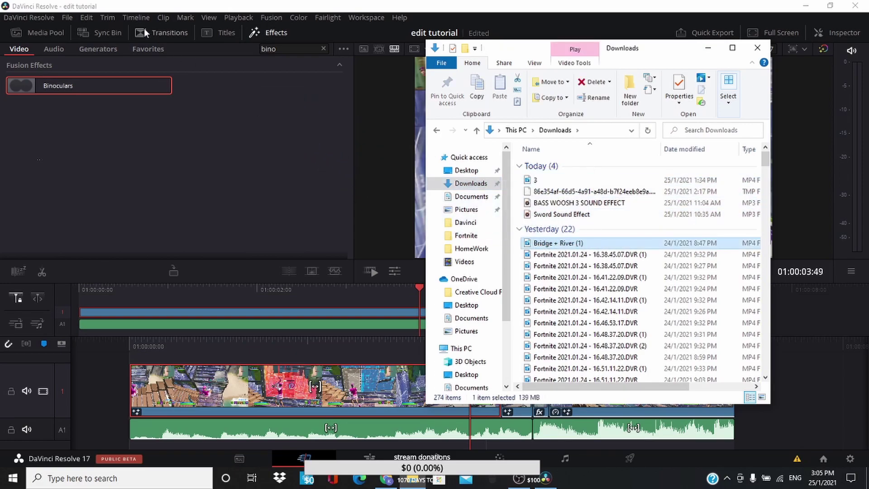
left_click(49, 31)
left_click(438, 479)
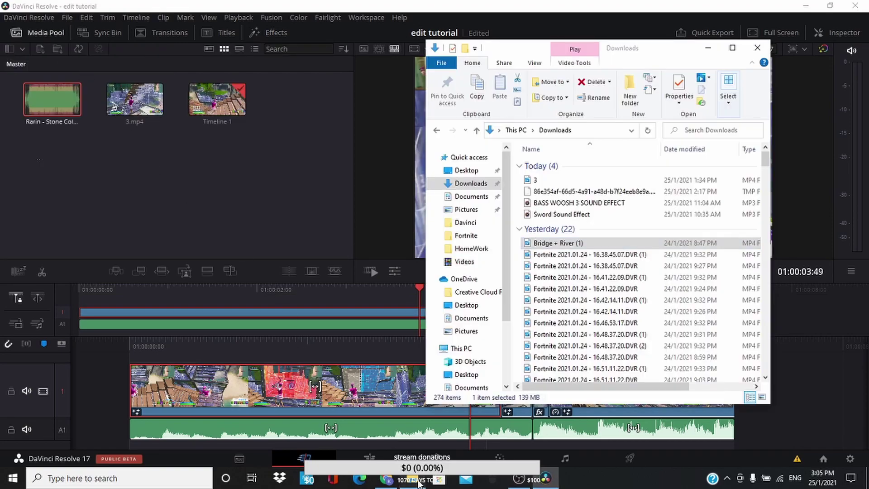
left_click_drag(556, 244, 175, 208)
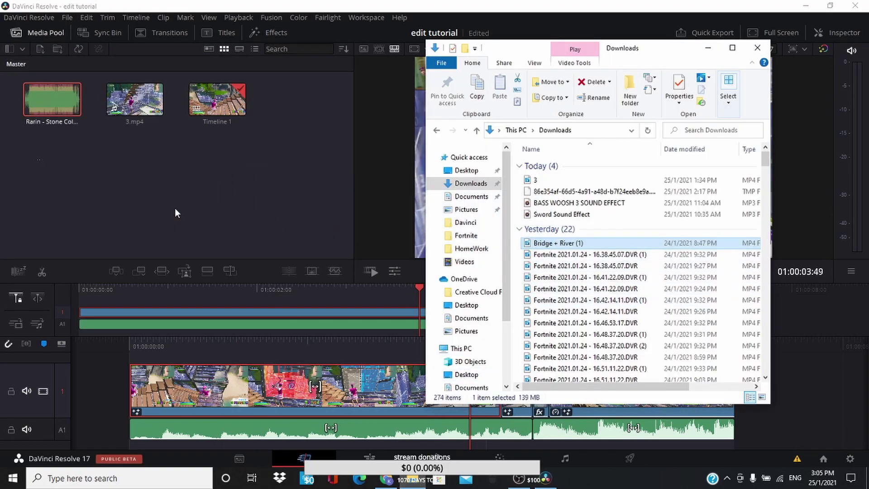
left_click_drag(153, 109, 148, 373)
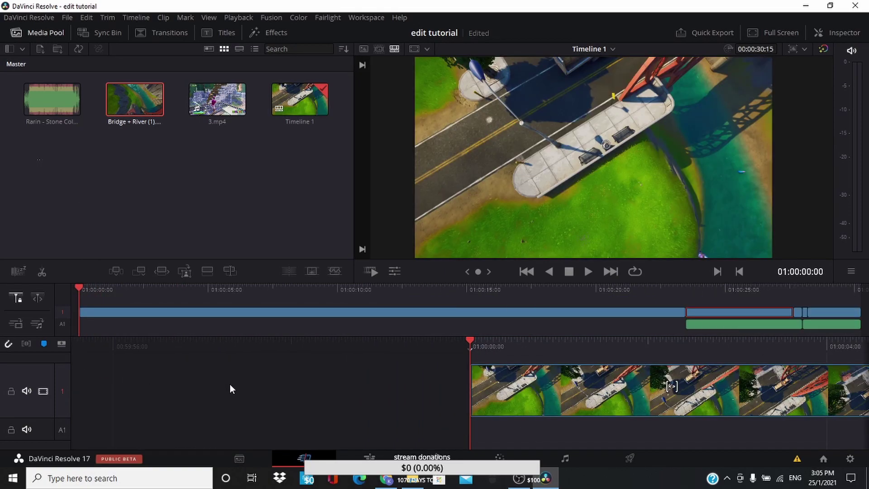
left_click_drag(90, 284, 682, 330)
Extend the music under the river clip and split both tracks at 01:00:18:53
left_click_drag(479, 429, 83, 413)
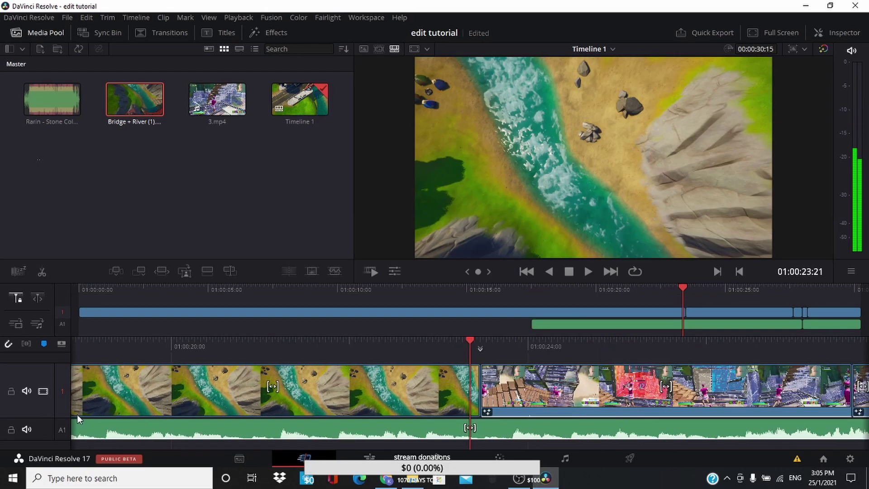
left_click_drag(470, 348, 571, 353)
right_click(474, 393)
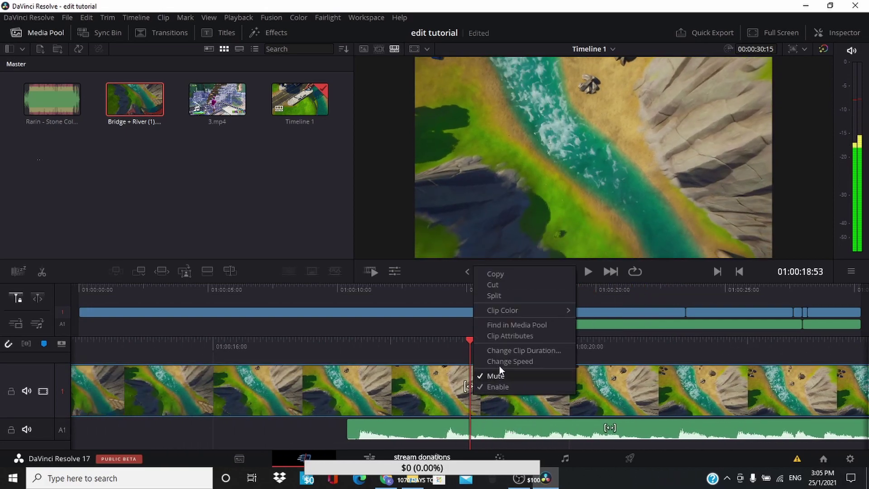
left_click(510, 293)
Delete the left audio and river video pieces before the split
right_click(488, 427)
left_click(424, 429)
right_click(424, 429)
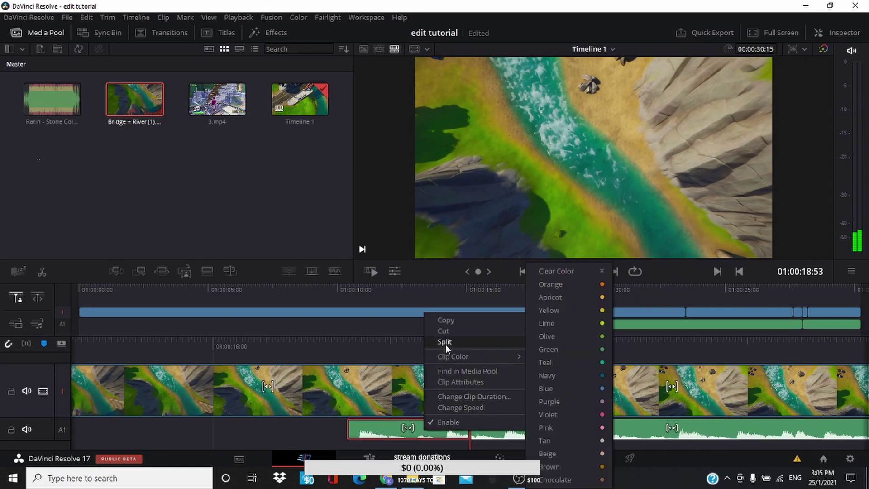
left_click(447, 330)
right_click(417, 390)
left_click(436, 283)
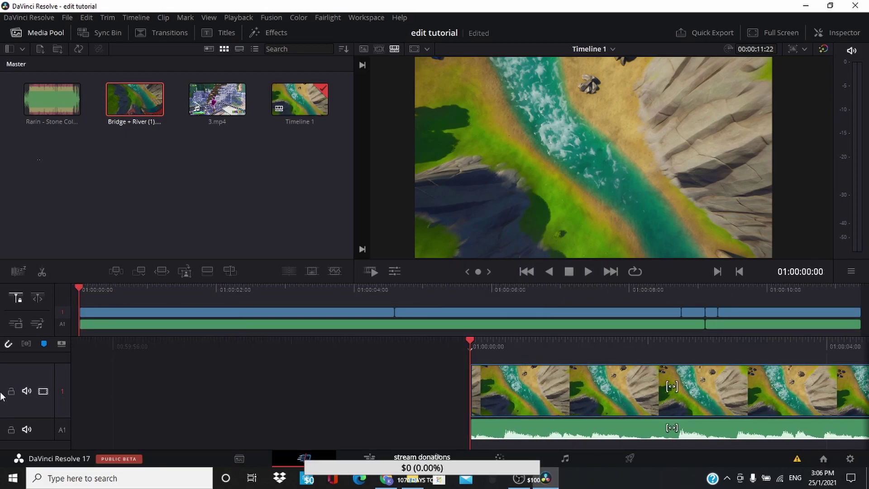
left_click(369, 457)
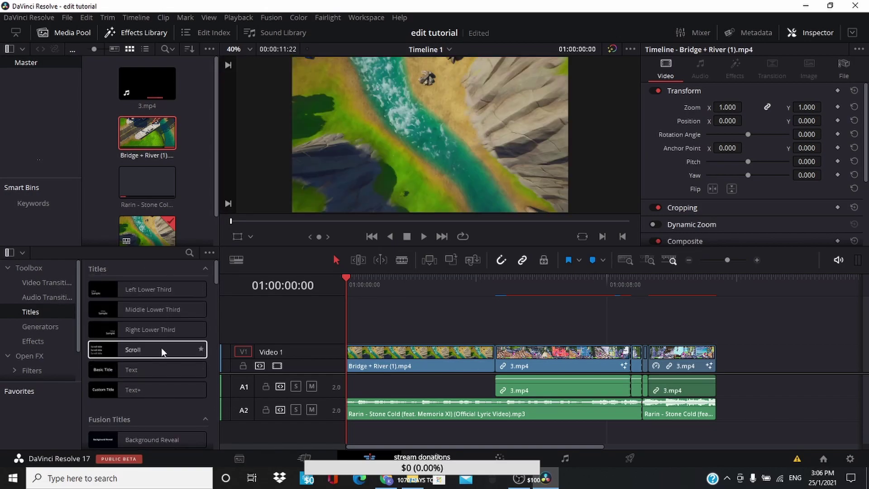
Search the Titles list for 'draw on'
scroll(162, 352, "down", 2)
scroll(162, 352, "up", 2)
left_click(190, 253)
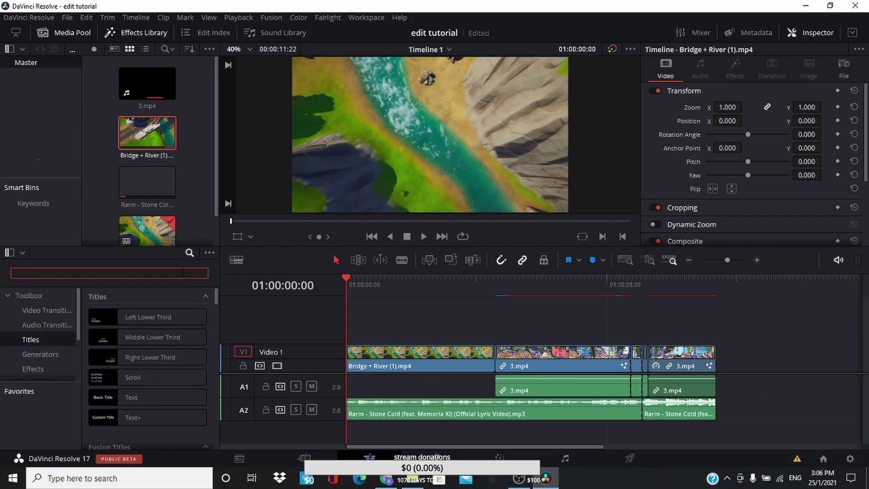
type("dra")
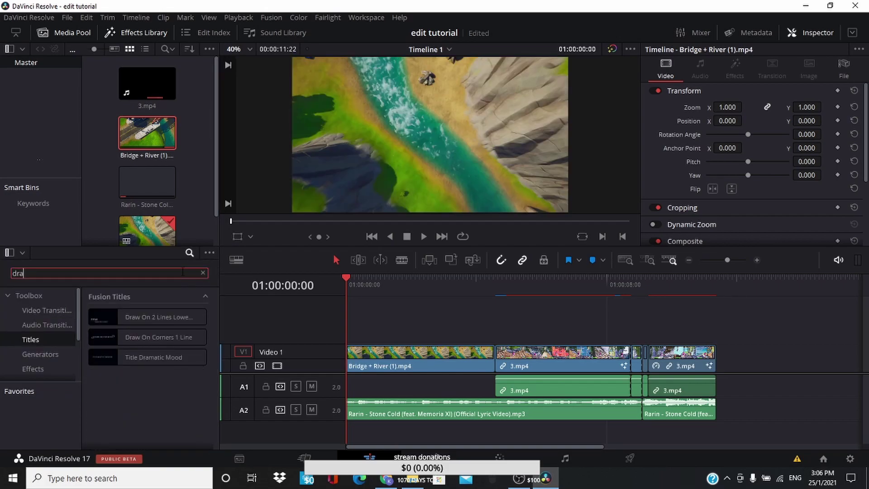
mouse_move(175, 320)
type("w on")
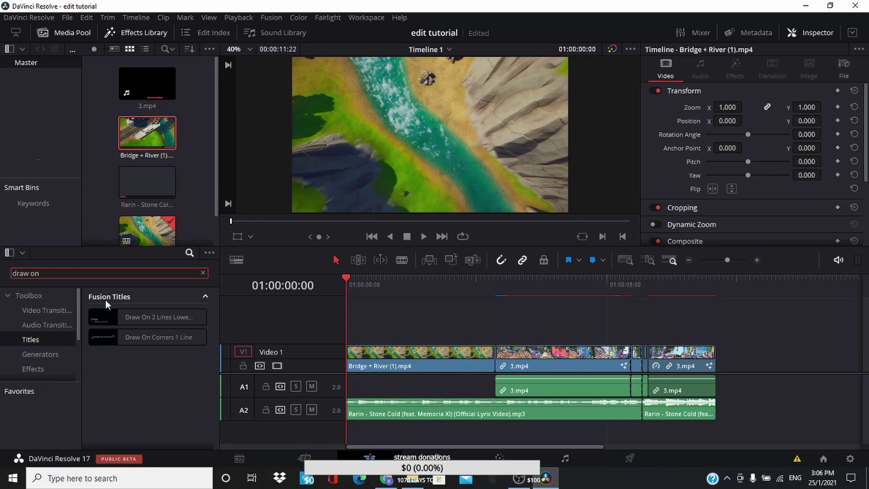
key("BackSpace")
key("BackSpace")
key("BackSpace")
key("BackSpace")
key("BackSpace")
key("BackSpace")
key("BackSpace")
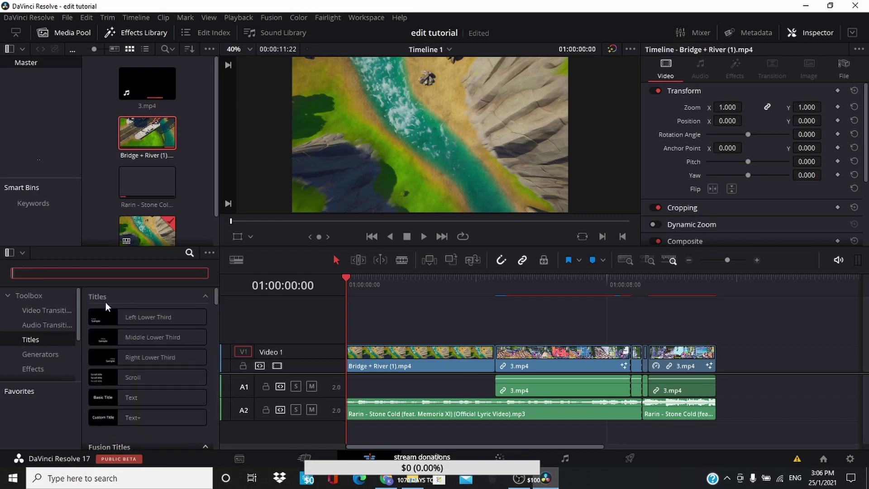
Drag the Digital Glitch title onto Video 2 above the river clip's start
scroll(122, 366, "down", 5)
scroll(123, 372, "down", 1)
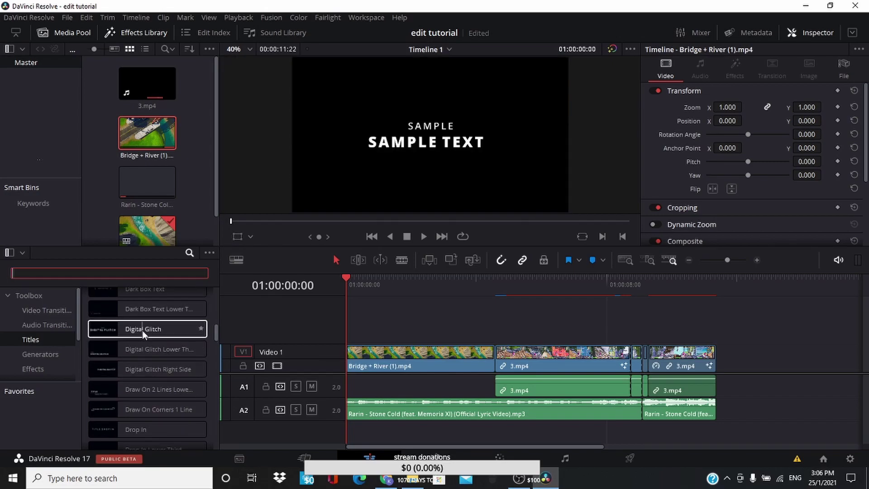
left_click_drag(142, 333, 352, 334)
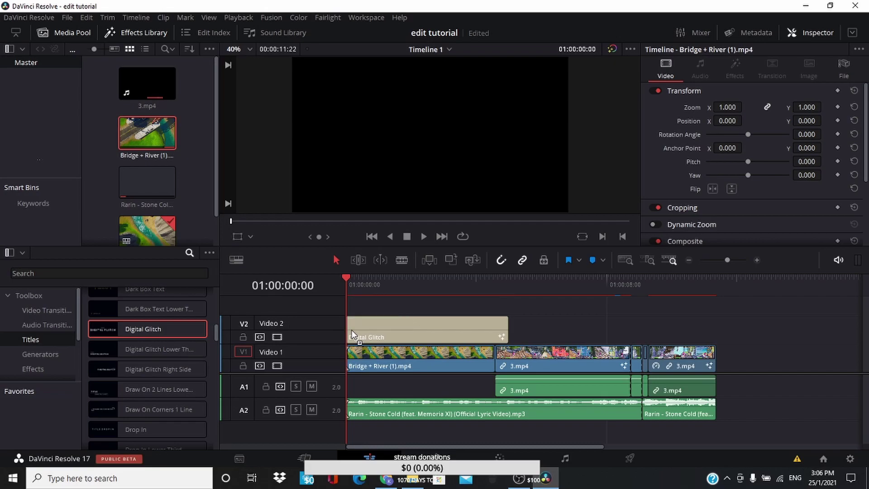
Trim the glitch title to end with the river clip and replace its large text with 'Highlights#1'
left_click_drag(507, 326, 499, 326)
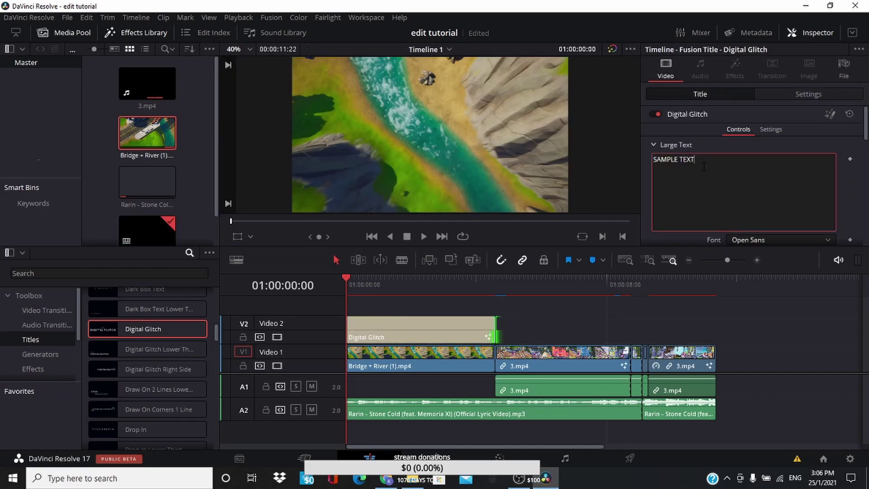
left_click_drag(717, 169, 653, 159)
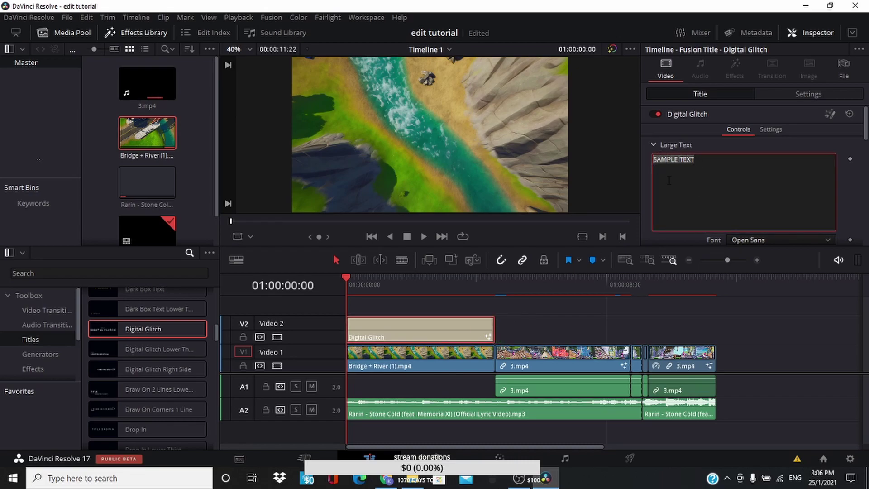
key("BackSpace")
type("Highlights#1")
Preview the new title, then delete the small SAMPLE line
left_click(422, 239)
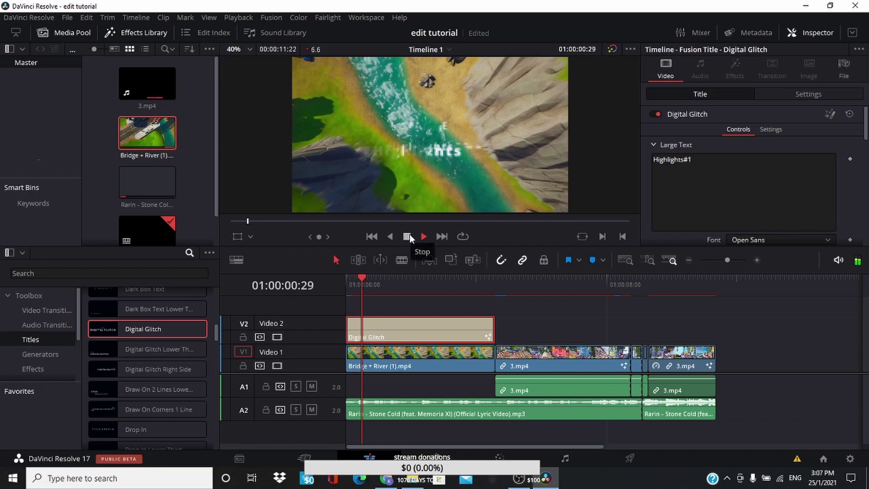
left_click(409, 235)
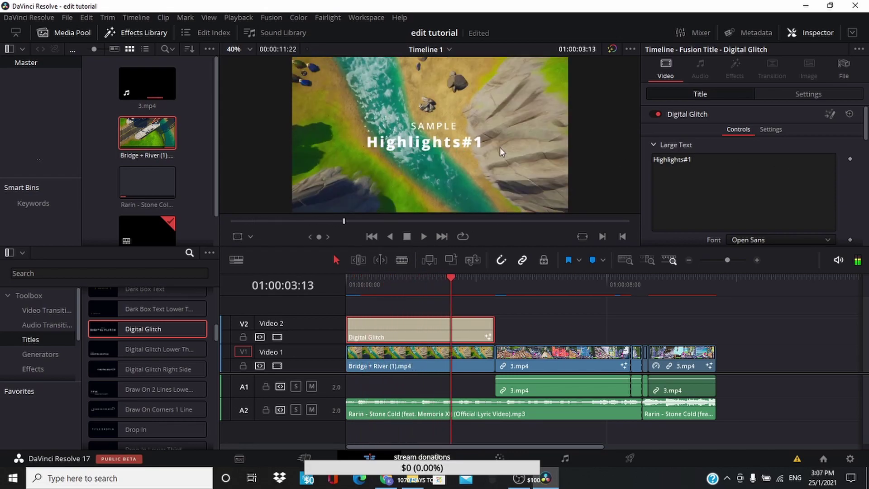
scroll(700, 166, "down", 5)
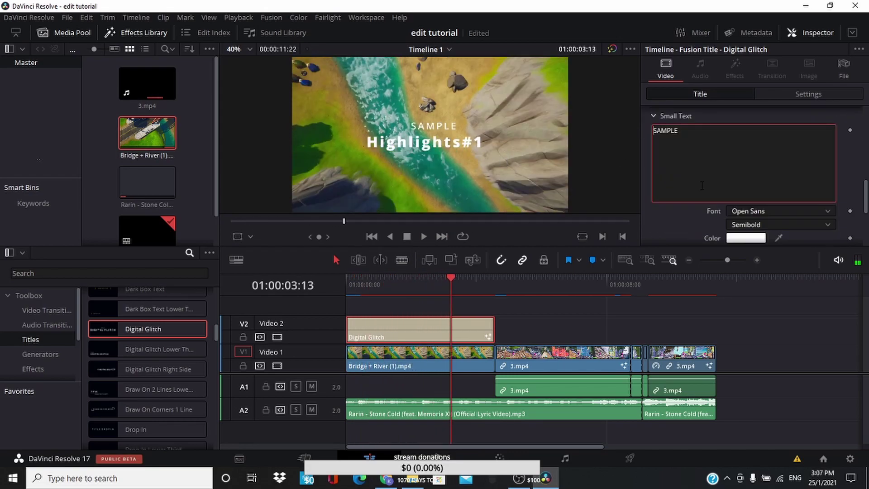
left_click(701, 138)
key("BackSpace")
key("BackSpace")
key("BackSpace")
key("BackSpace")
key("BackSpace")
key("BackSpace")
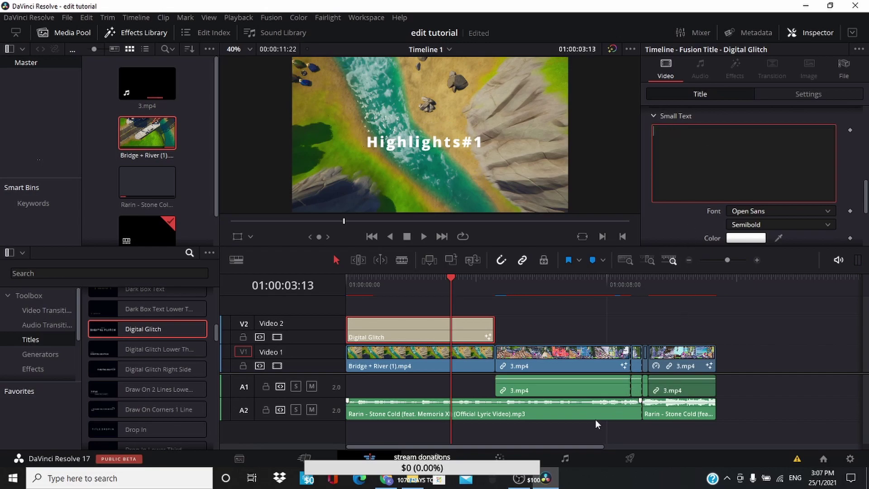
On the Deliver page, set the render resolution to 1920 x 1080 HD
left_click(629, 459)
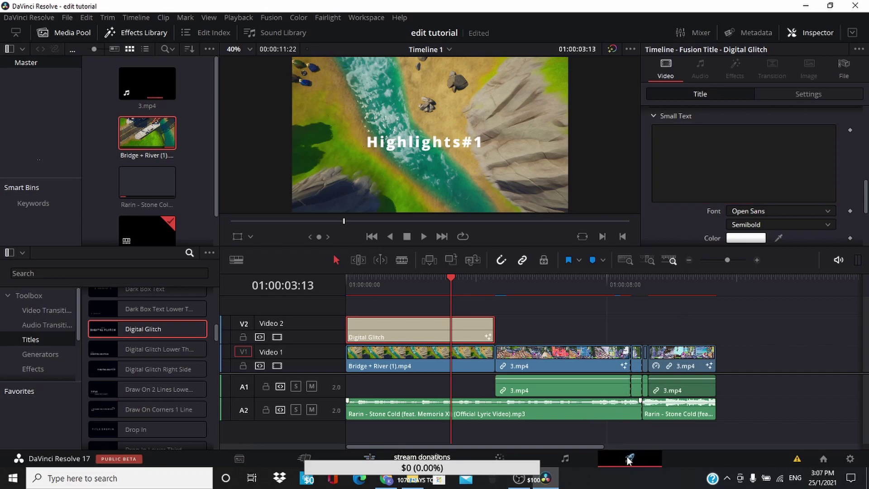
left_click(128, 309)
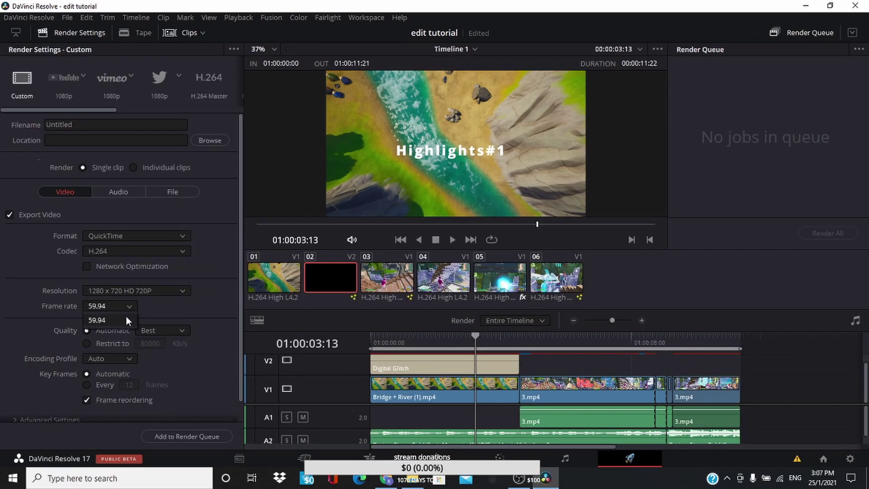
left_click(153, 291)
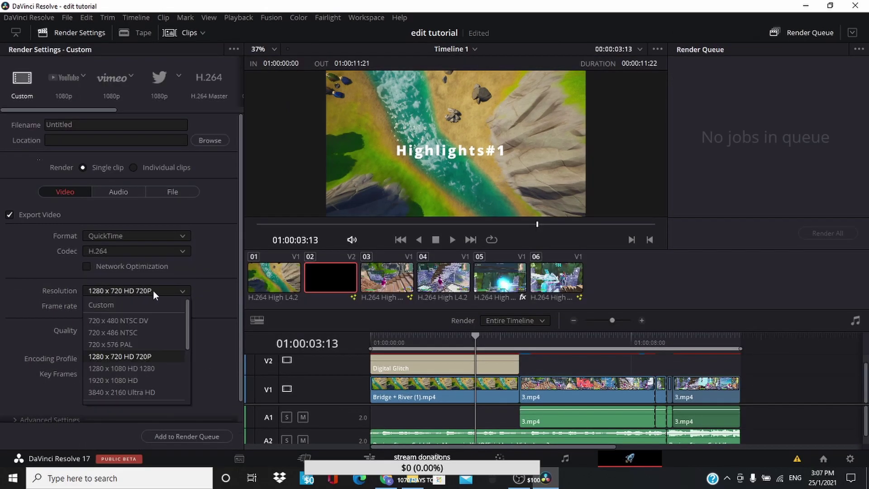
left_click(152, 380)
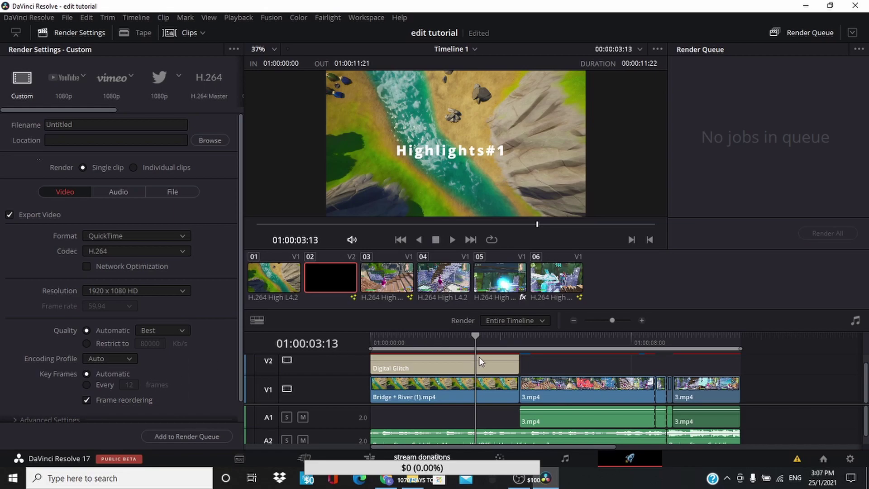
key("alt+Tab")
key("alt+Tab")
key("alt+Tab")
key("alt+Tab")
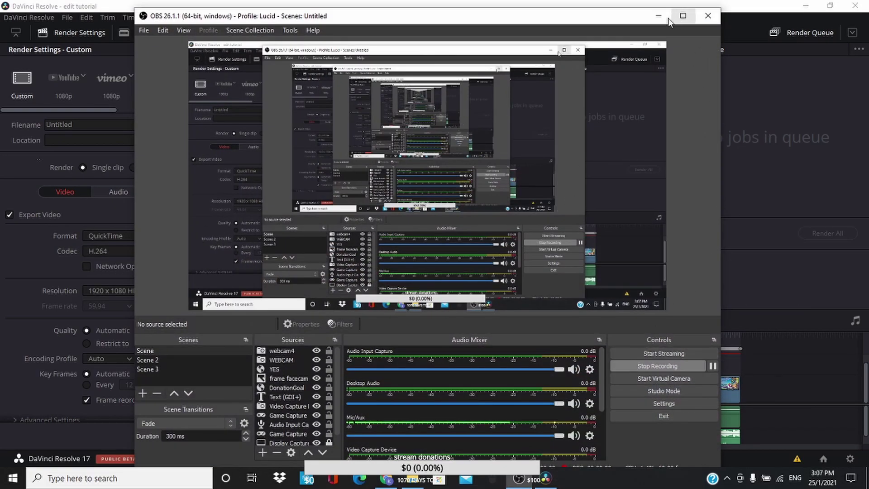
Minimize OBS Studio so Resolve's Deliver page is showing again
left_click(688, 10)
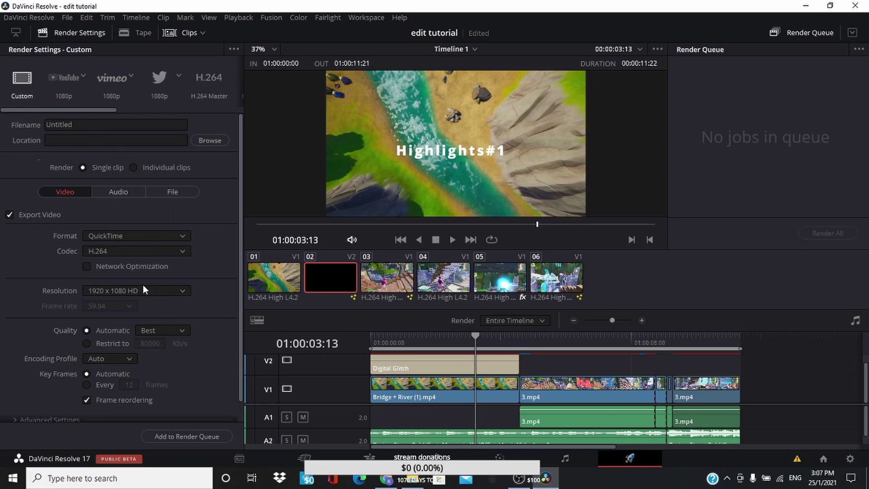
left_click(66, 72)
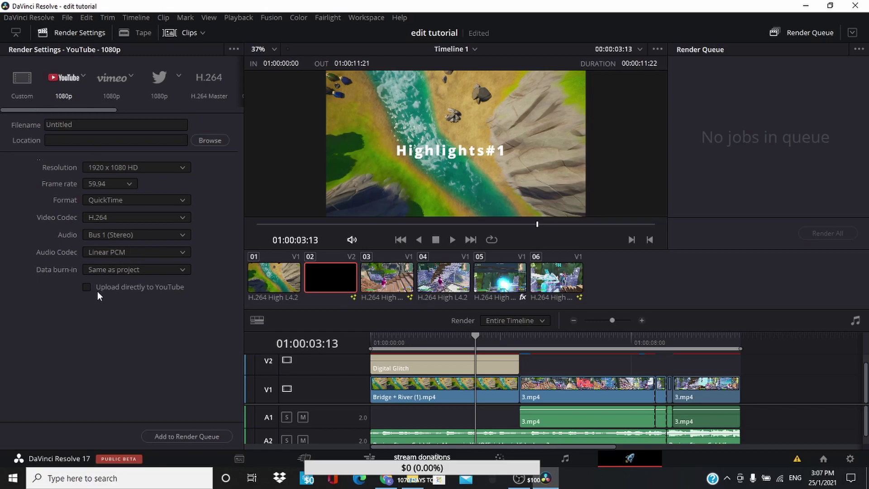
left_click(113, 81)
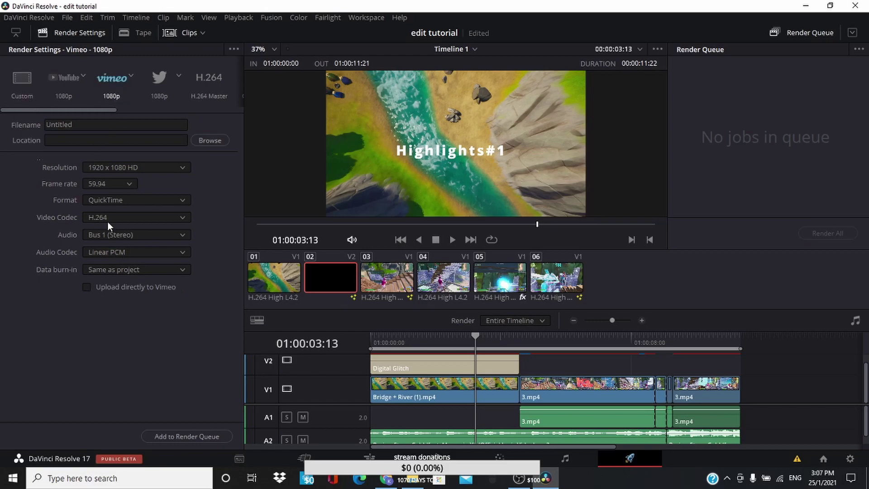
left_click(153, 81)
left_click(207, 87)
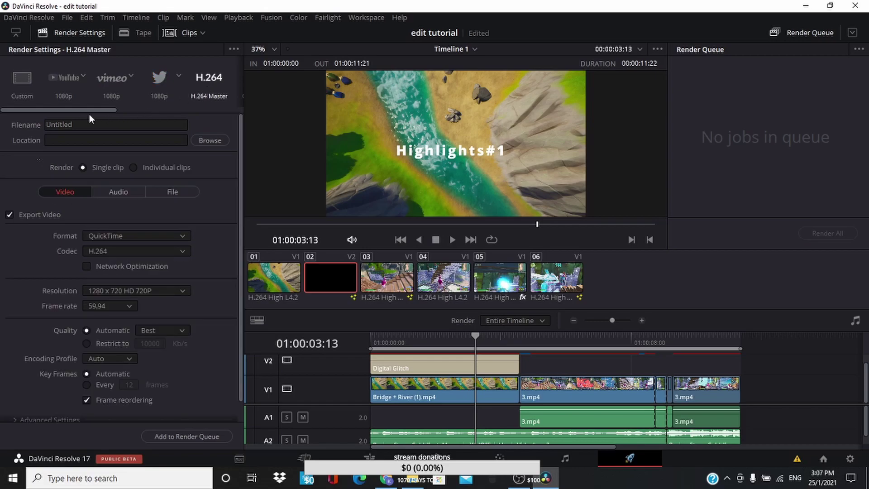
left_click(22, 98)
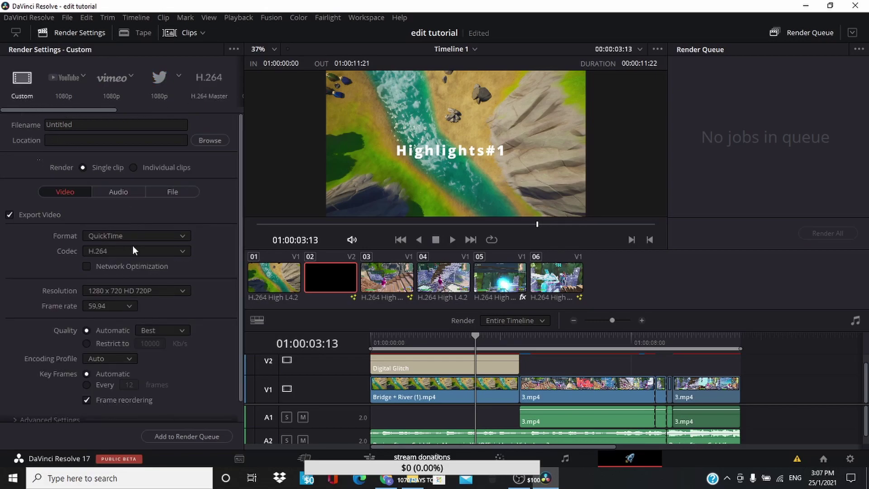
left_click(145, 288)
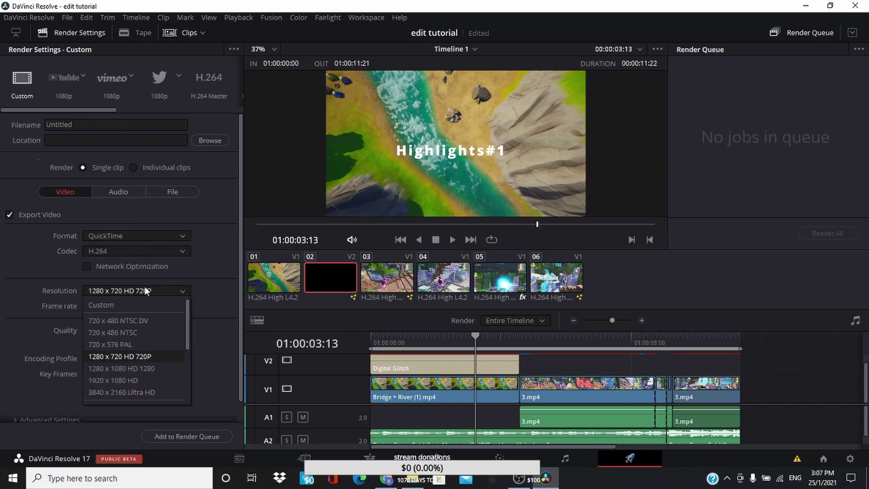
left_click(135, 380)
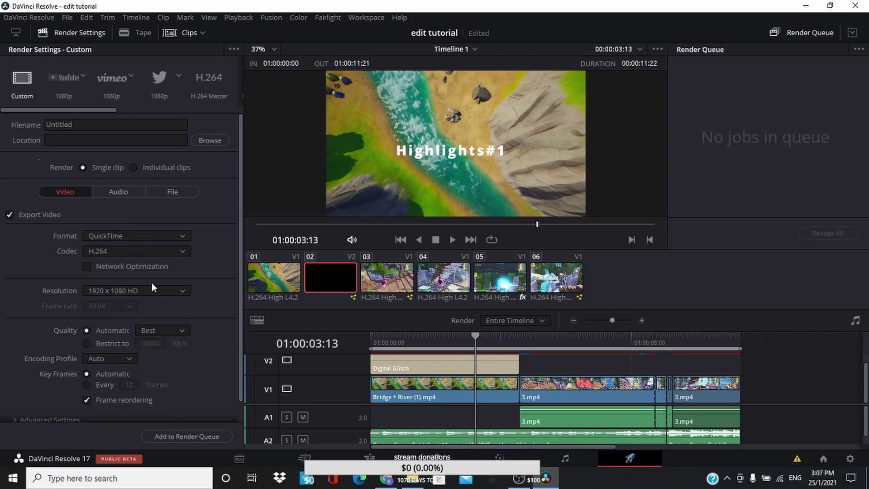
left_click(150, 288)
left_click(139, 371)
left_click(156, 294)
left_click(156, 383)
left_click(153, 294)
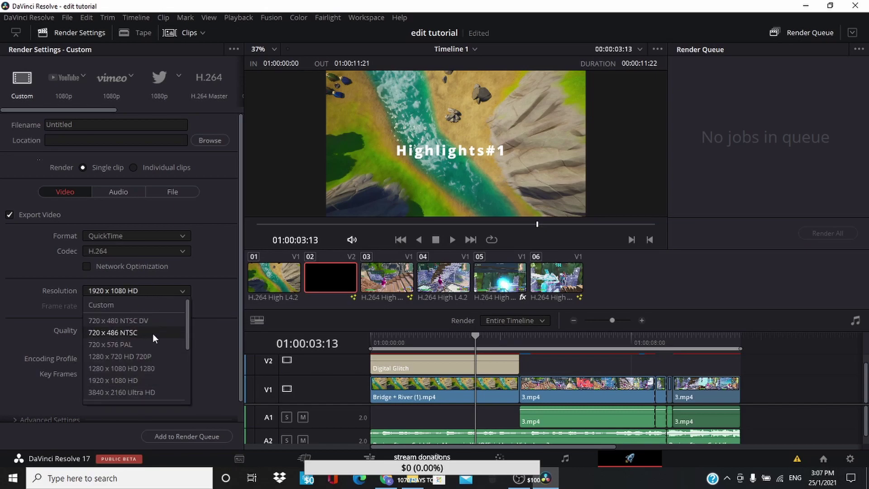
left_click(150, 357)
left_click(147, 290)
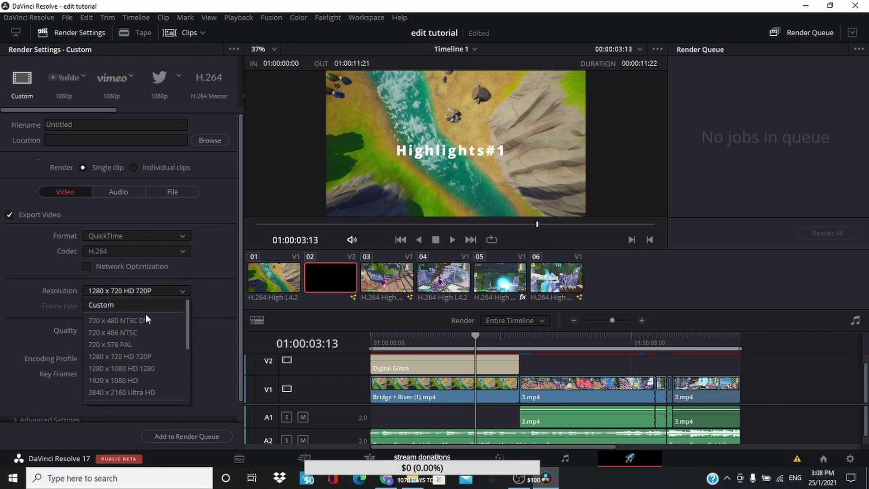
left_click(139, 382)
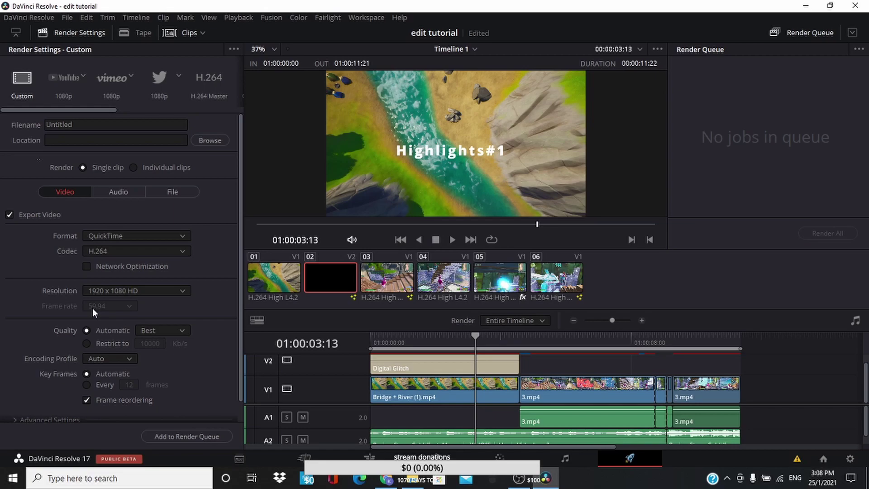
scroll(95, 308, "down", 1)
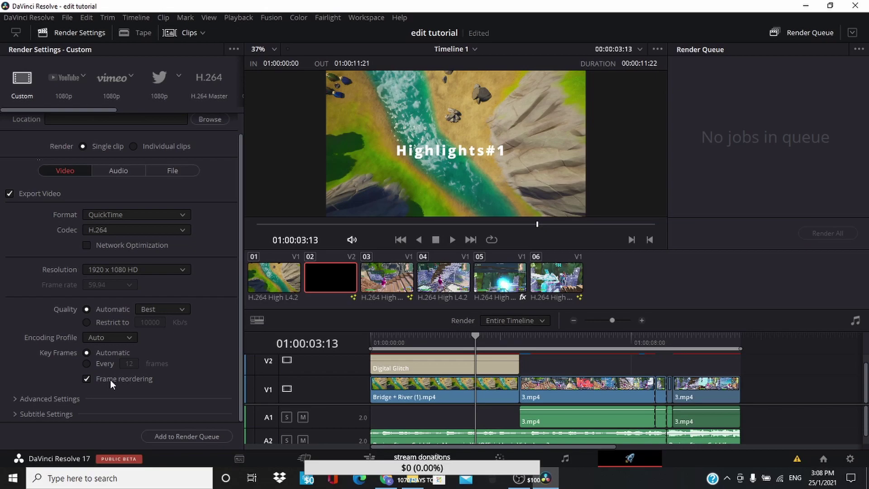
left_click(183, 434)
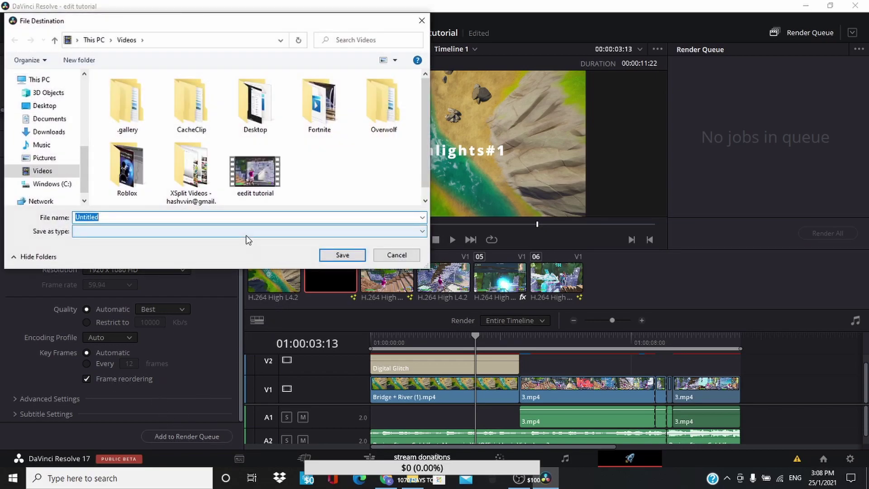
Name the render 'Davinci Tutorial' in Videos and add it to the render queue despite the warning
key("BackSpace")
type("D")
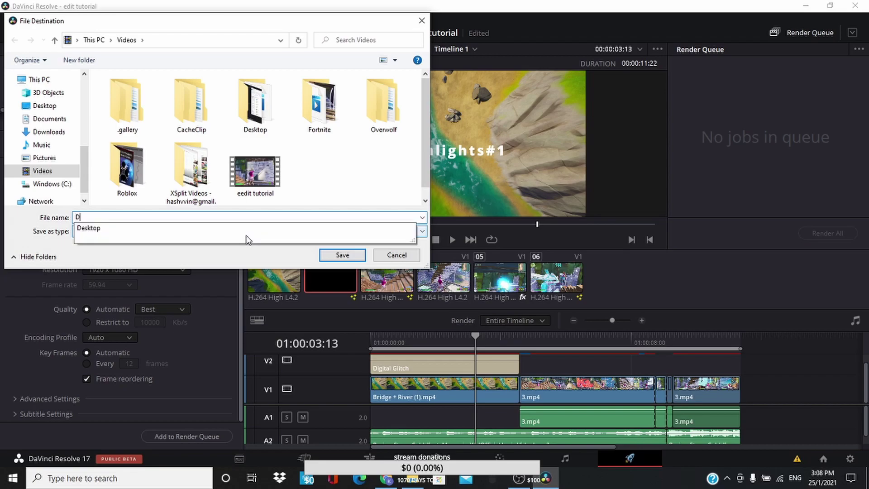
type("avinci ")
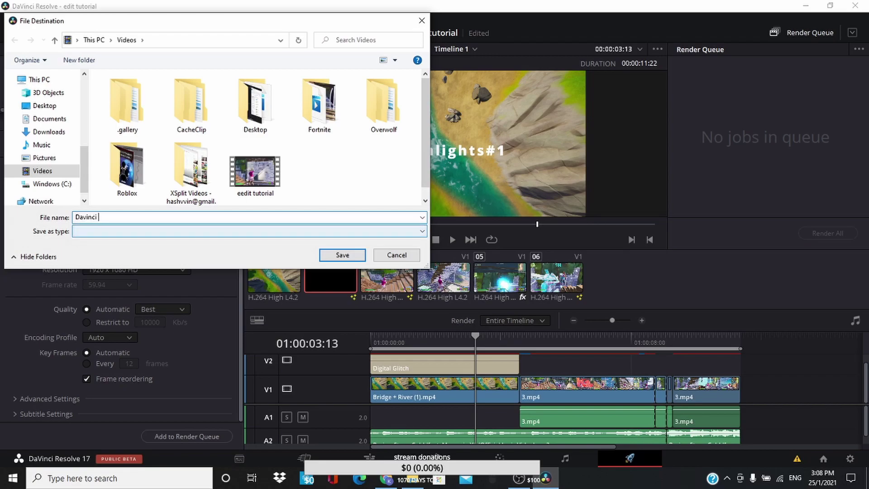
type("Tutorial")
left_click(343, 255)
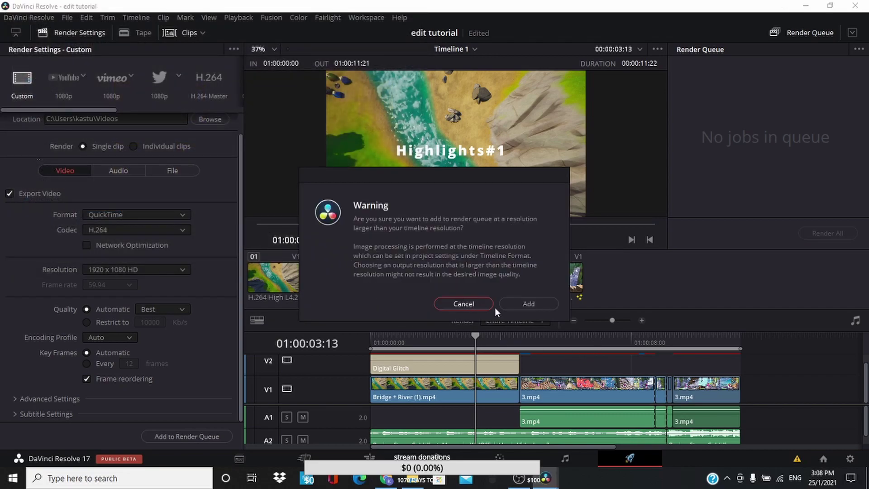
left_click(509, 305)
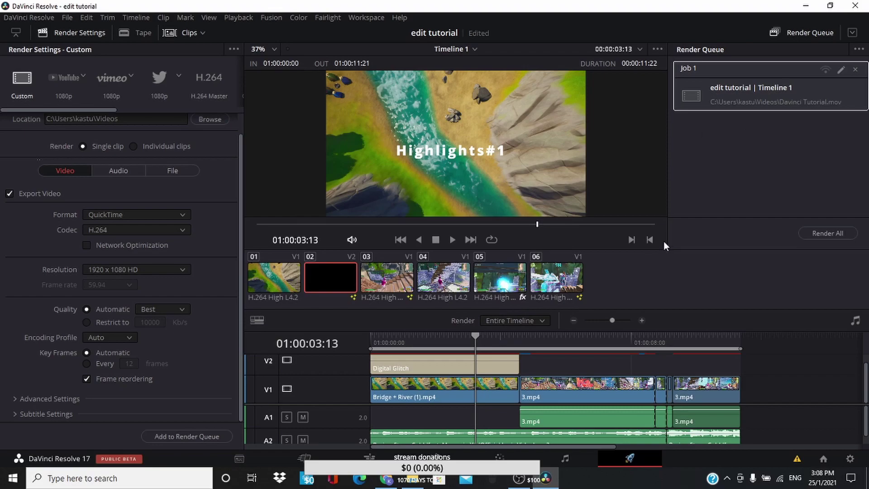
Render all queued jobs, then bring OBS Studio back up
left_click(817, 233)
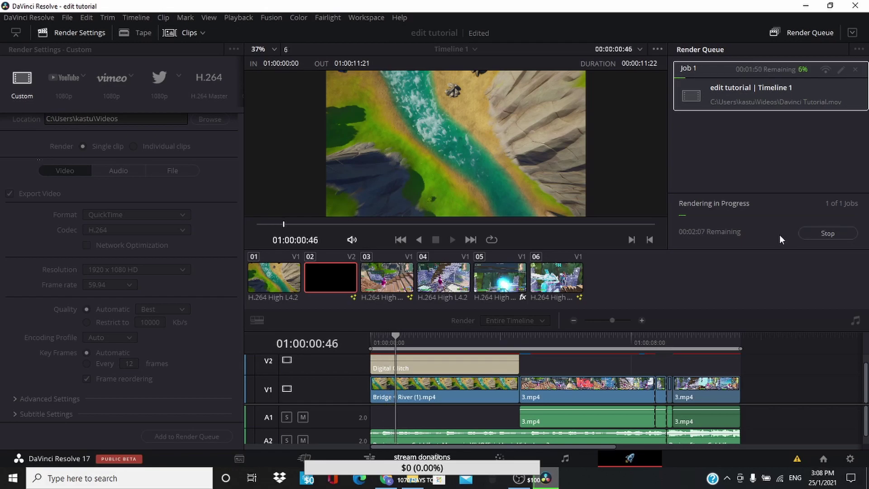
left_click(526, 482)
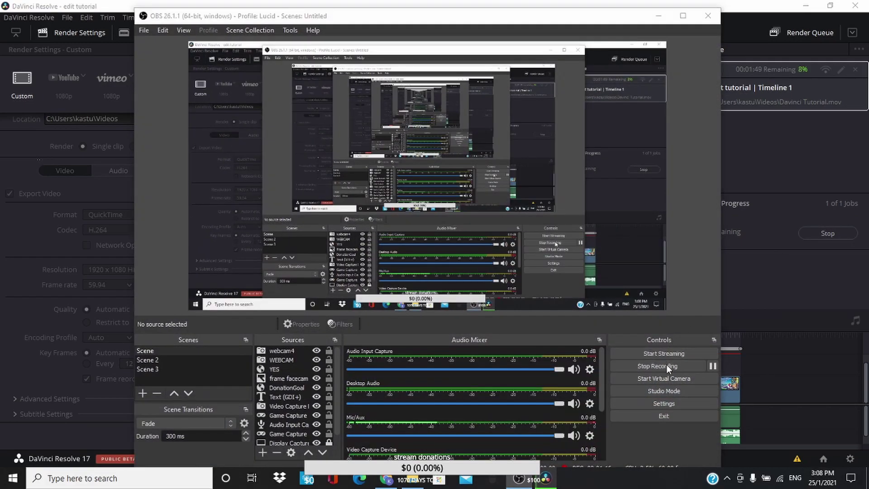
Stop the OBS screen recording and confirm with Yes
left_click(666, 364)
left_click(442, 263)
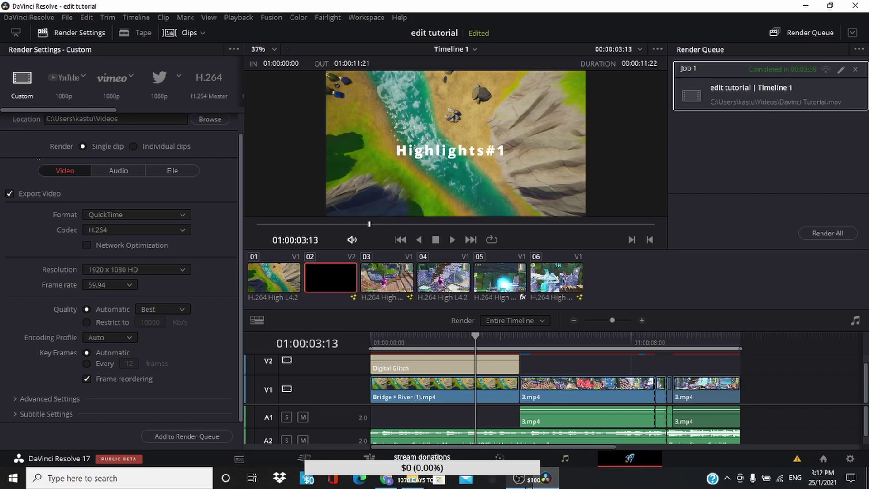
Bring OBS Studio to the front over DaVinci Resolve
left_click(519, 479)
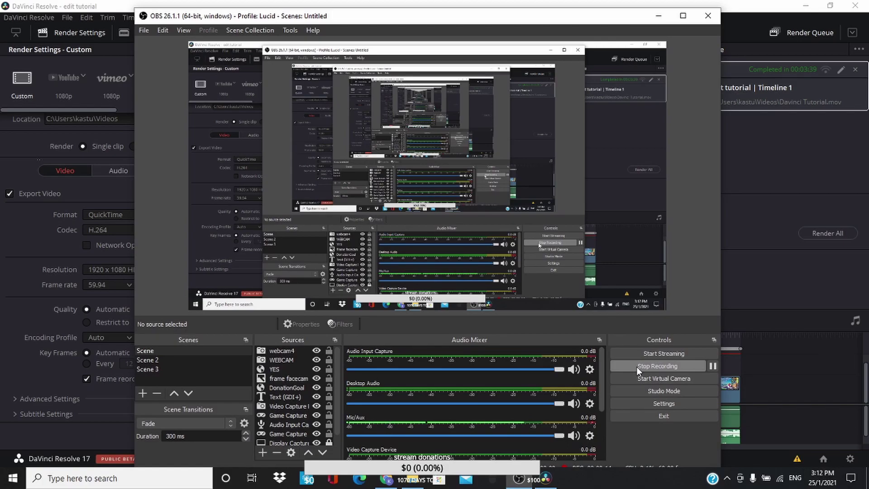